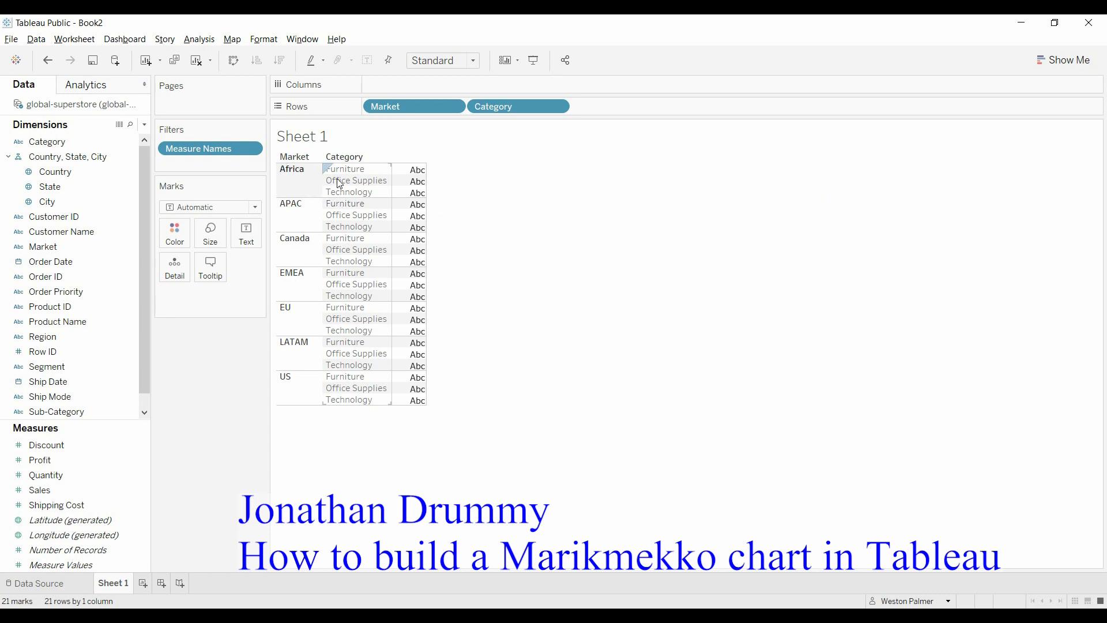
Step: Show Sales as the table's text values and apply the Percent of Total quick table calculation to it
click(115, 490)
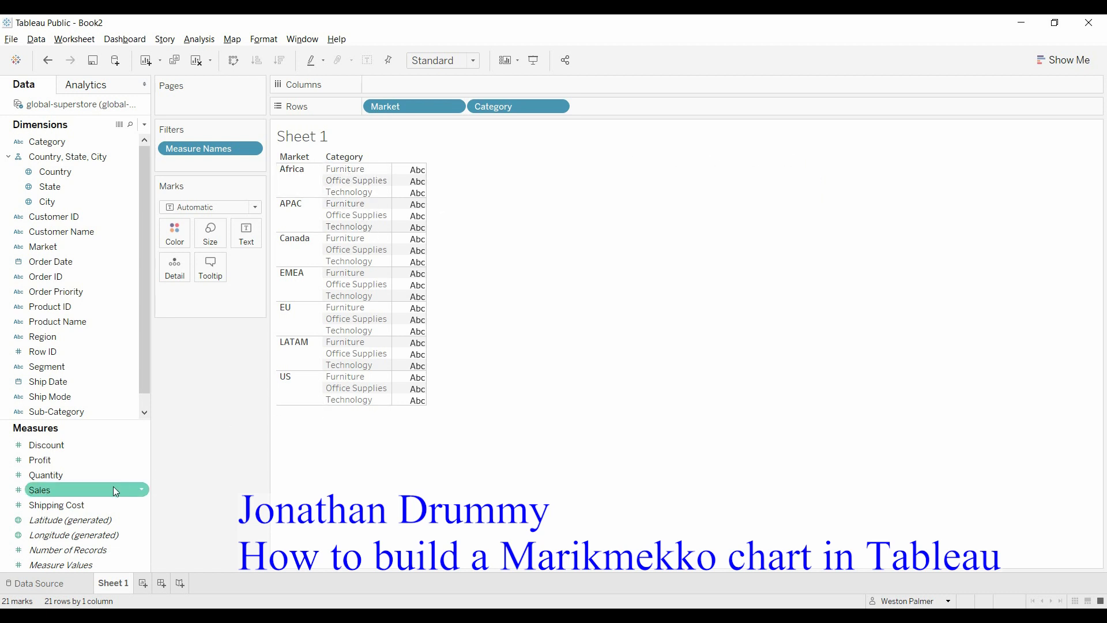
drag(48, 497, 408, 330)
drag(58, 488, 240, 242)
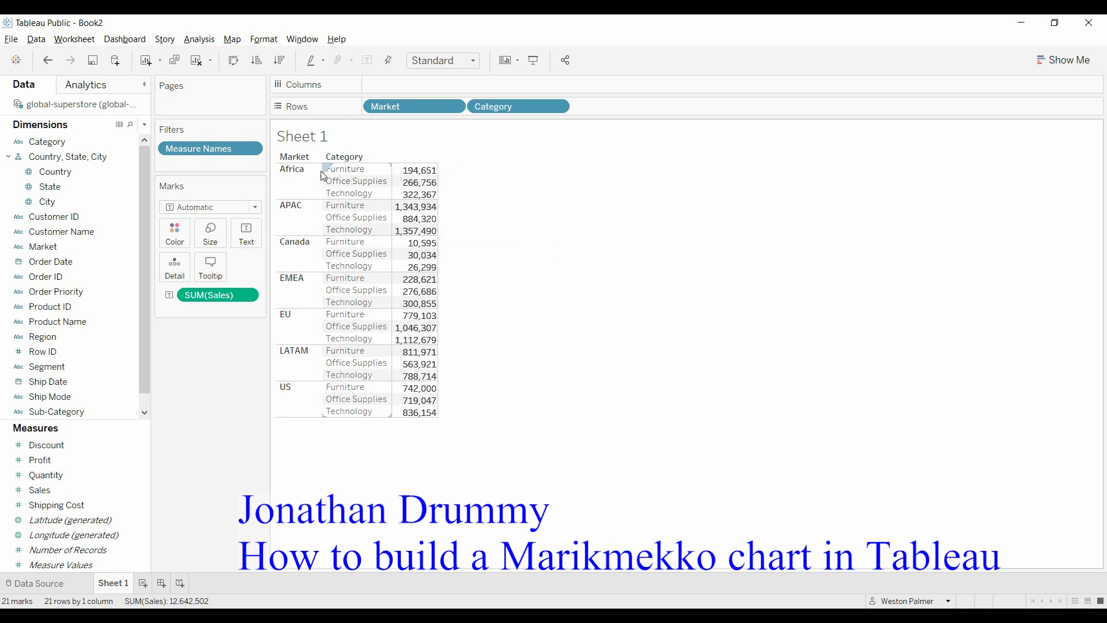
click(247, 295)
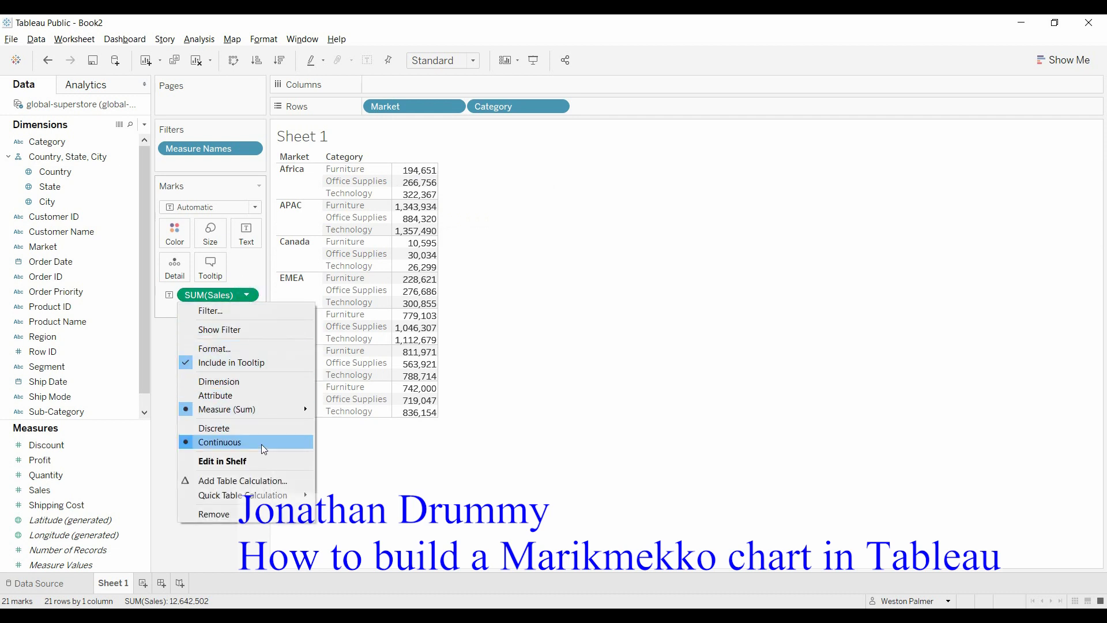
mouse_move(242, 495)
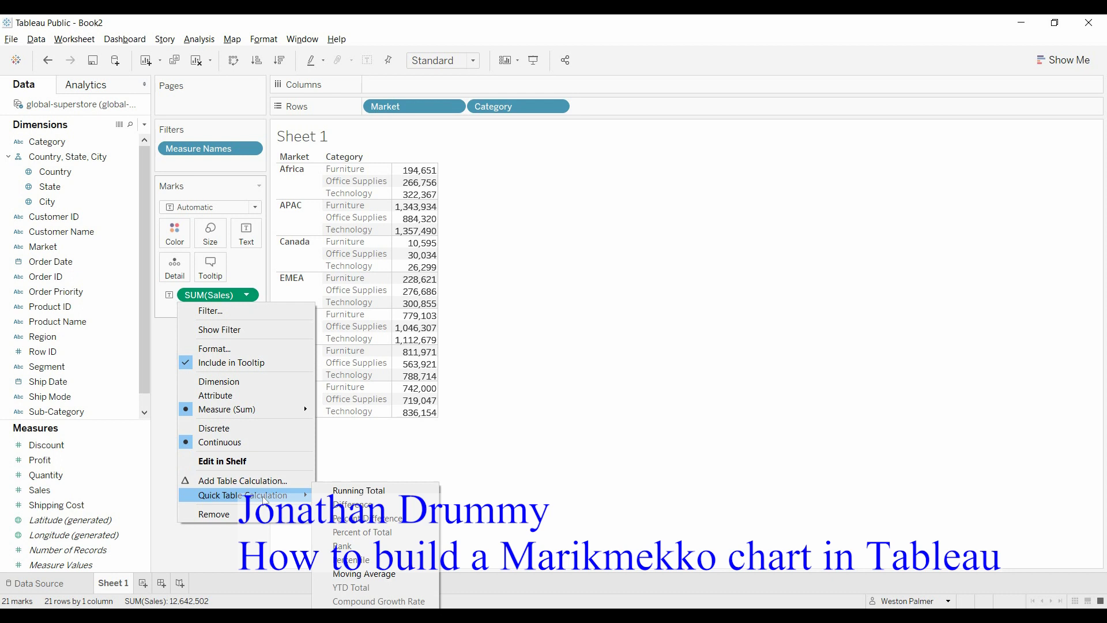
click(391, 532)
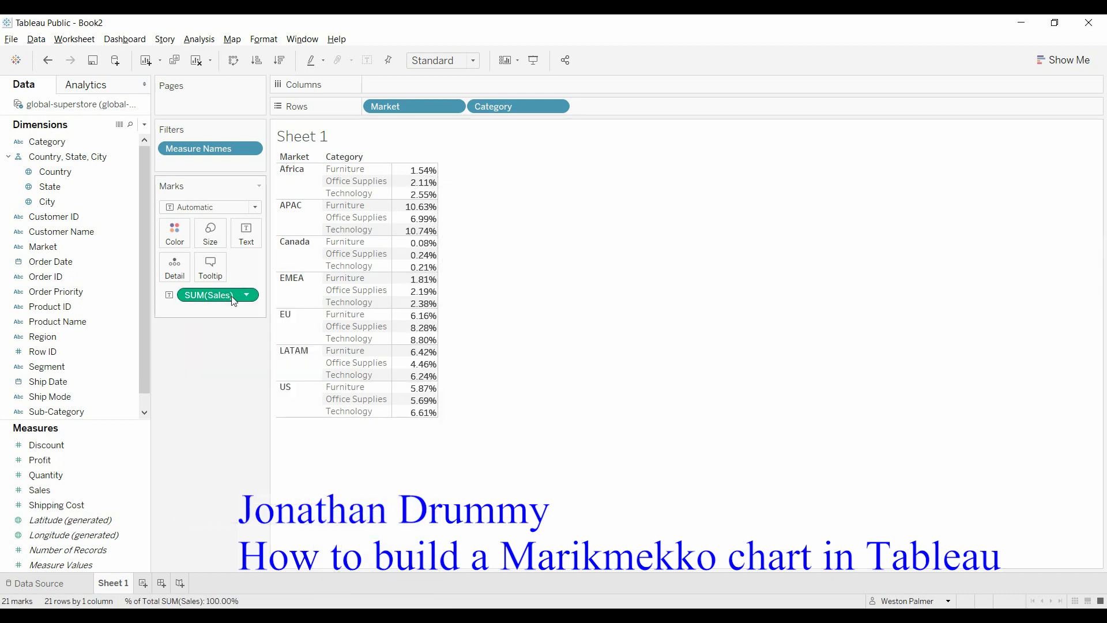
Step: Try computing the Sales percent of total using Market
click(247, 296)
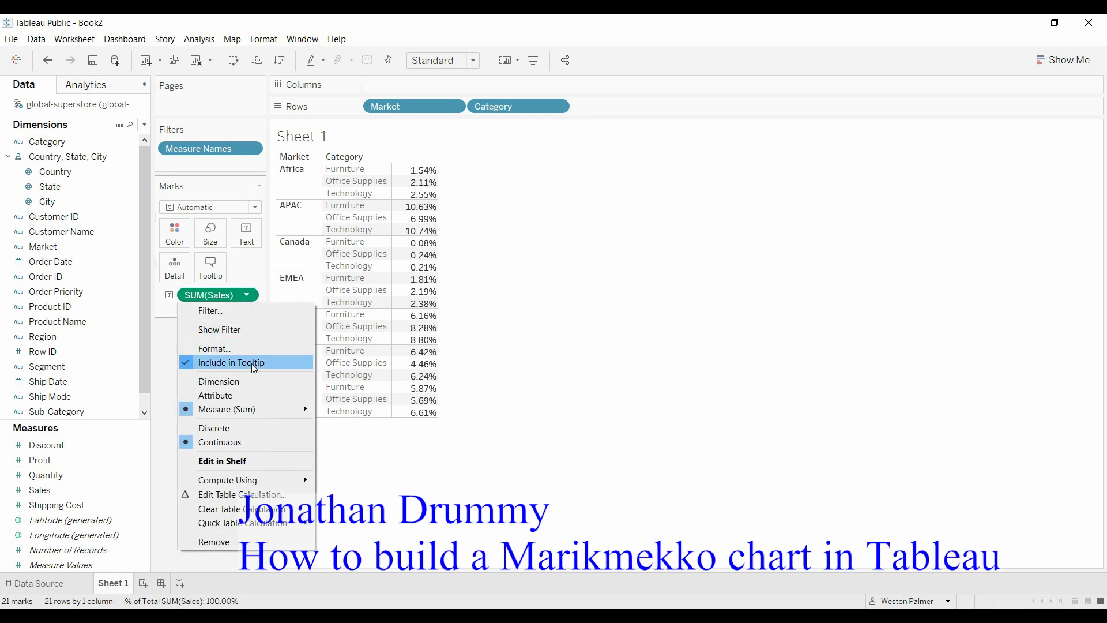
mouse_move(259, 483)
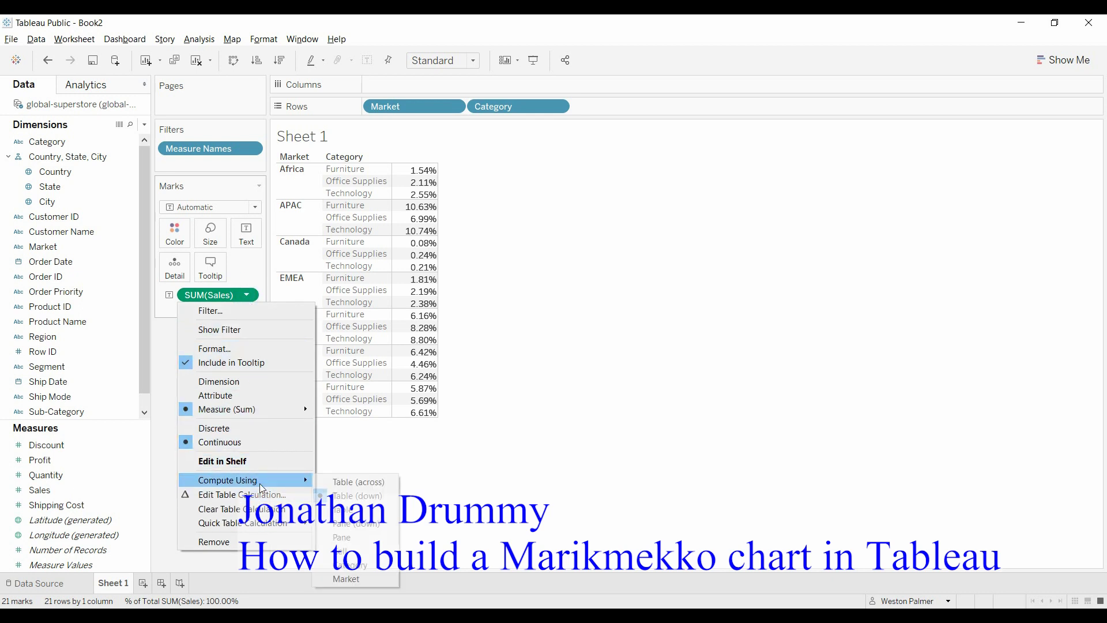
click(368, 579)
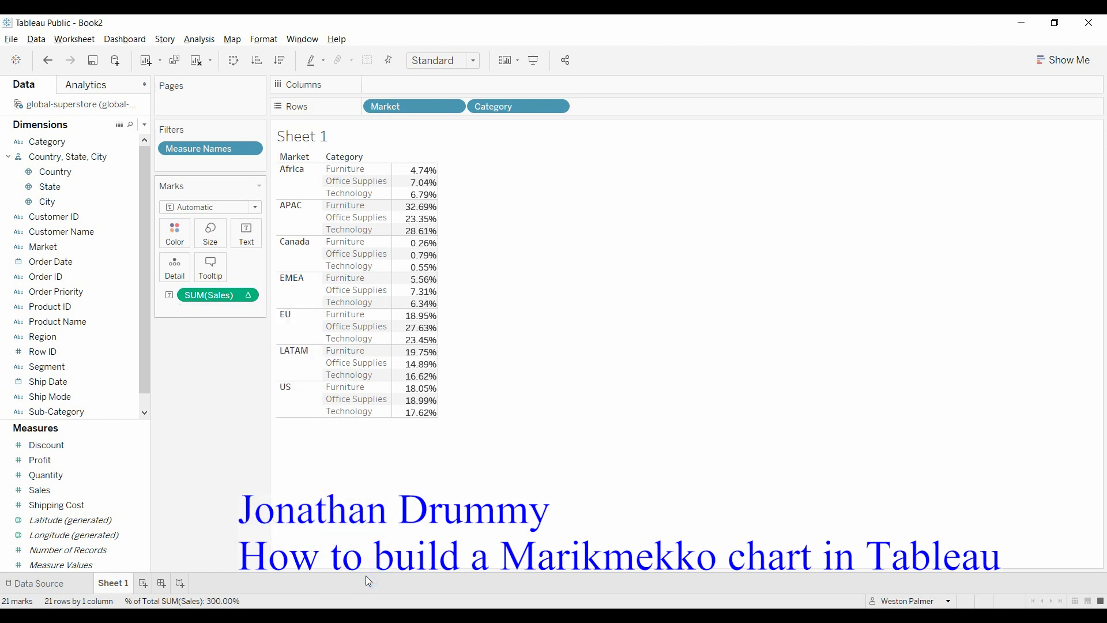
Step: Set the Sales percent of total calculation to compute using Category
click(247, 296)
mouse_move(270, 522)
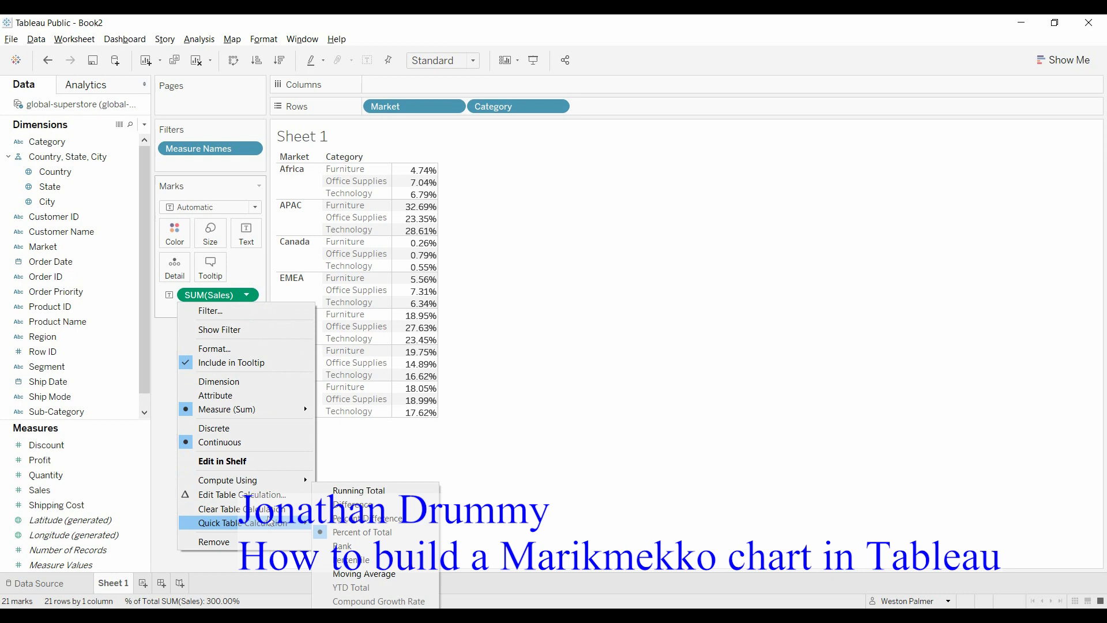
mouse_move(267, 483)
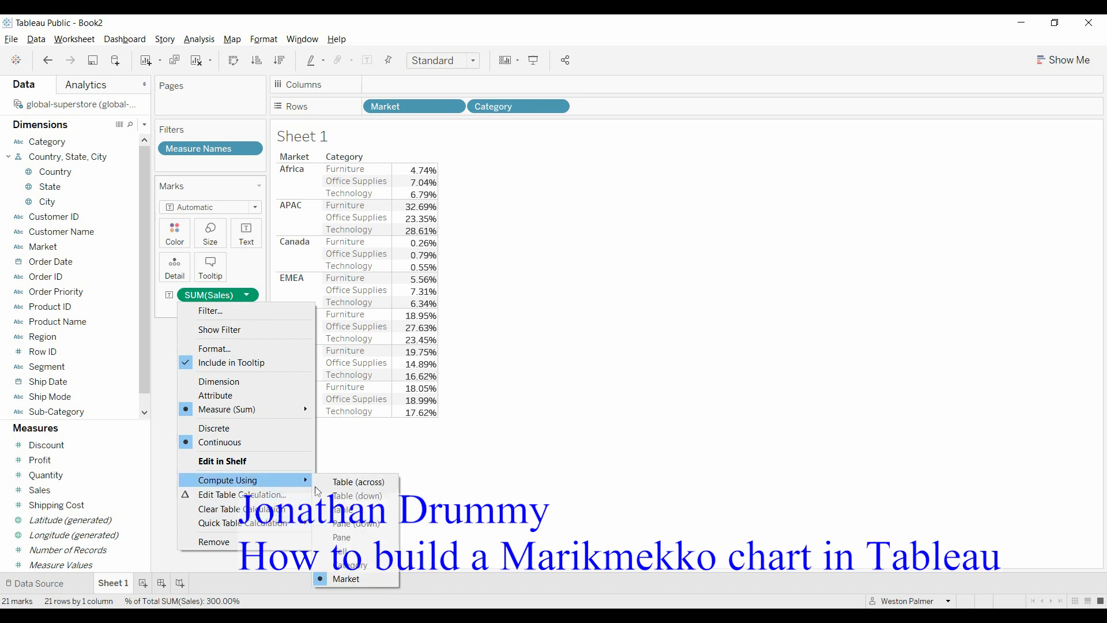
click(354, 566)
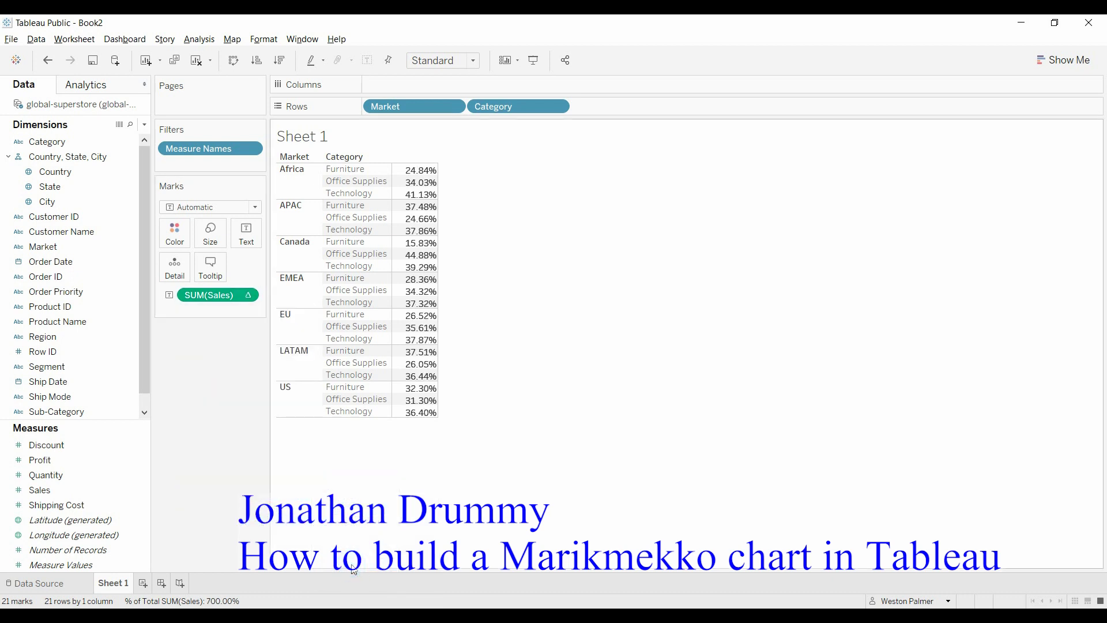
Step: Add plain Sales to the table as a second measure beside the percent of total
mouse_move(439, 183)
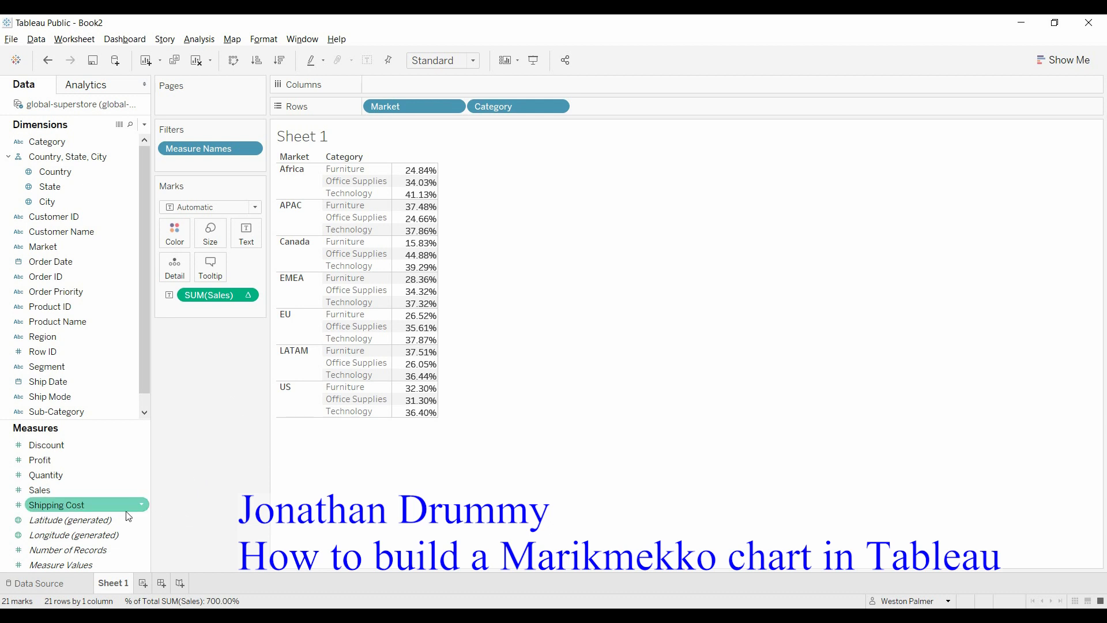
double_click(102, 566)
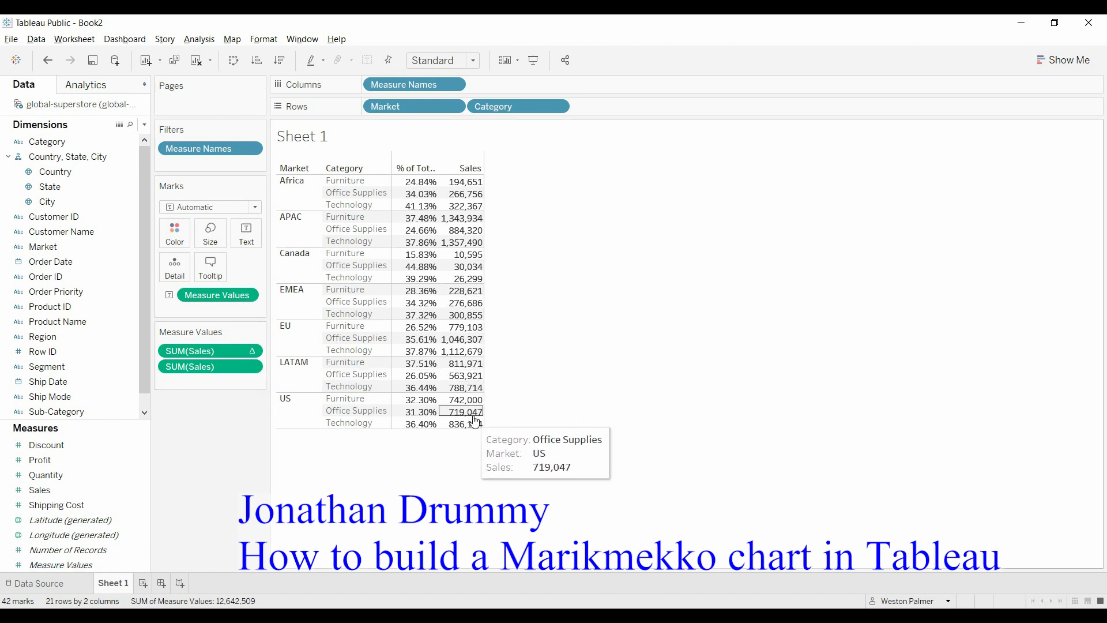
mouse_move(473, 432)
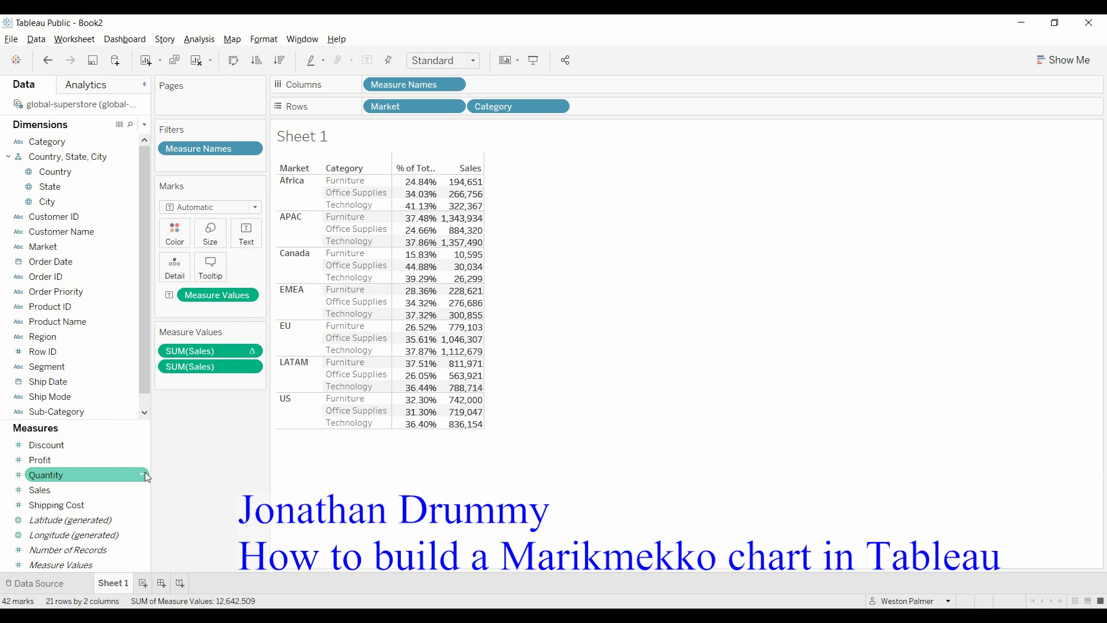
Step: Create a new calculated field named Market Size
click(144, 125)
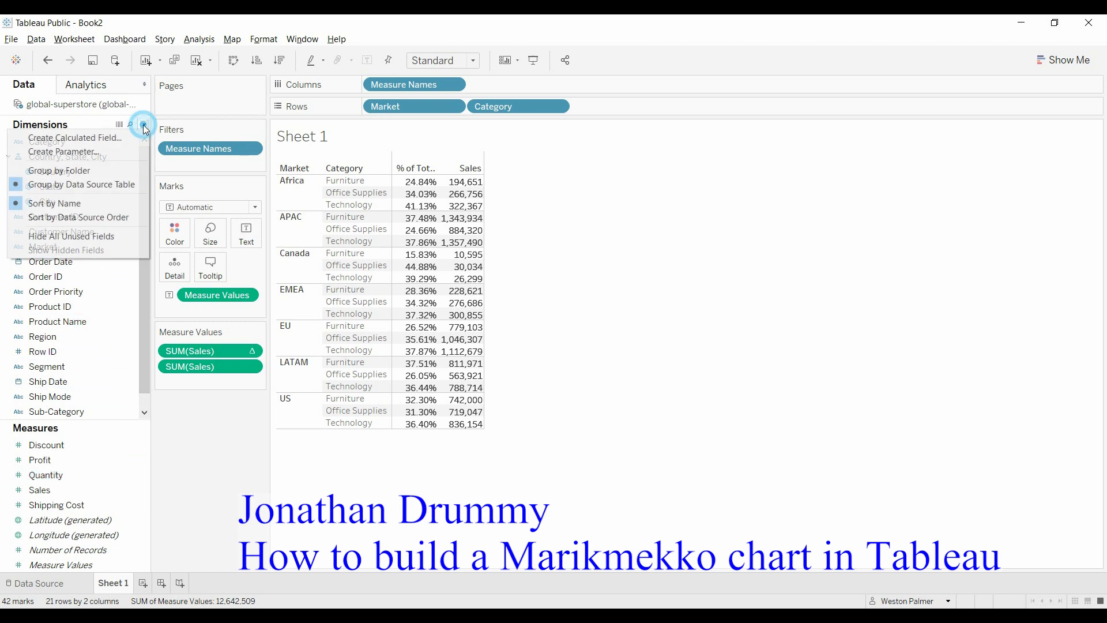
click(130, 136)
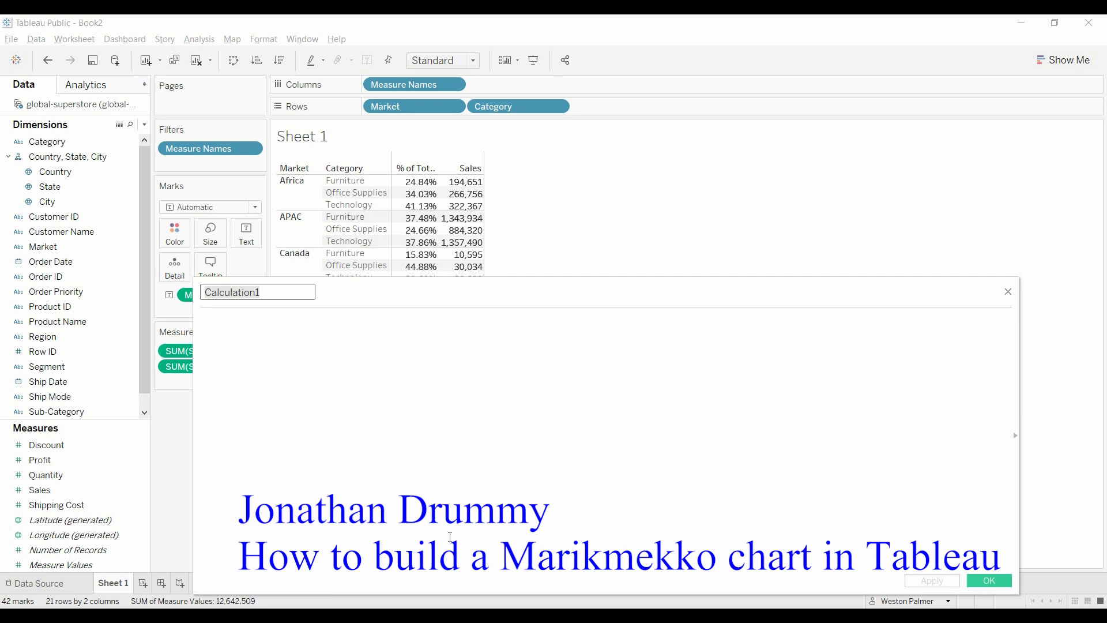
text(Mar)
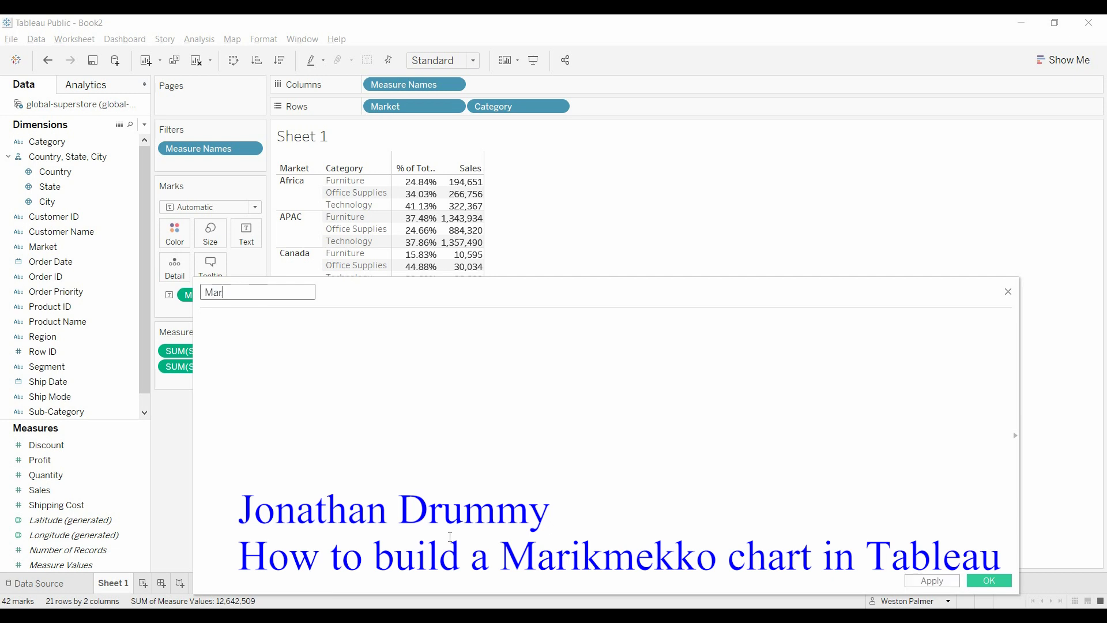
text(ket Size)
click(311, 321)
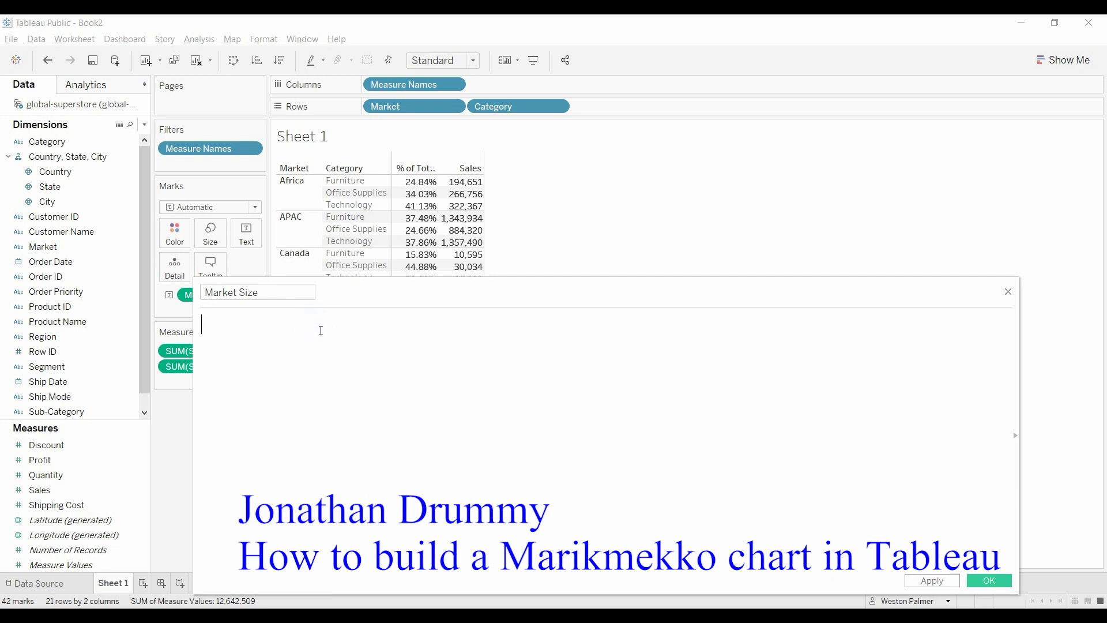
Step: Enter the Market Size formula {Fixed [Market]:sum([Sales])}, referencing the Market and Sales fields
text({Fixed)
text( [M)
text(arket)
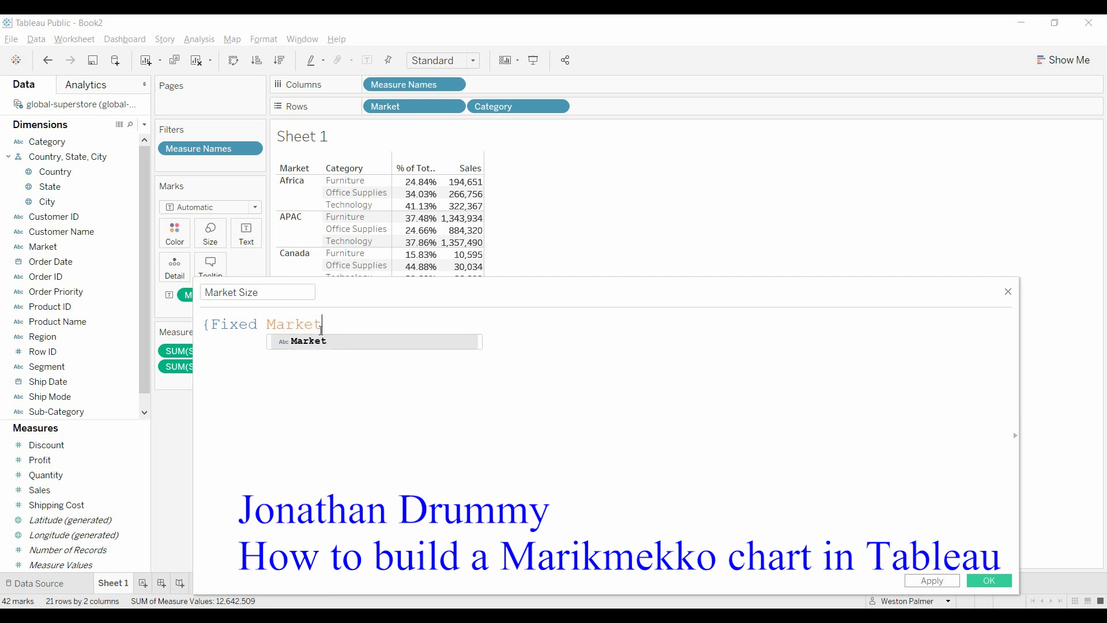
key(Return)
text(:sum)
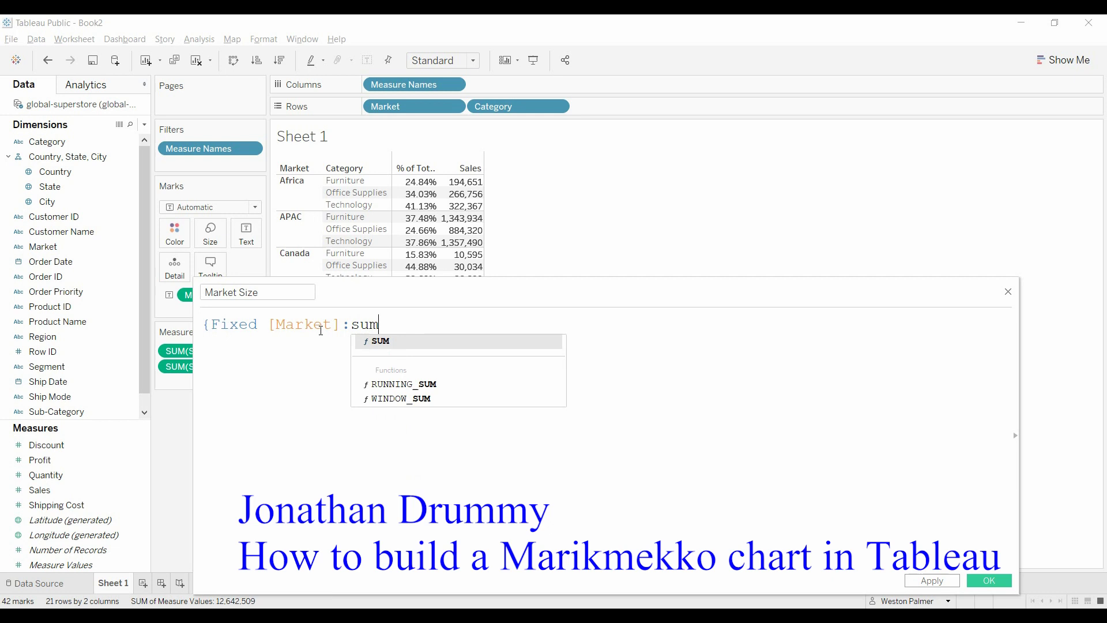
text(()
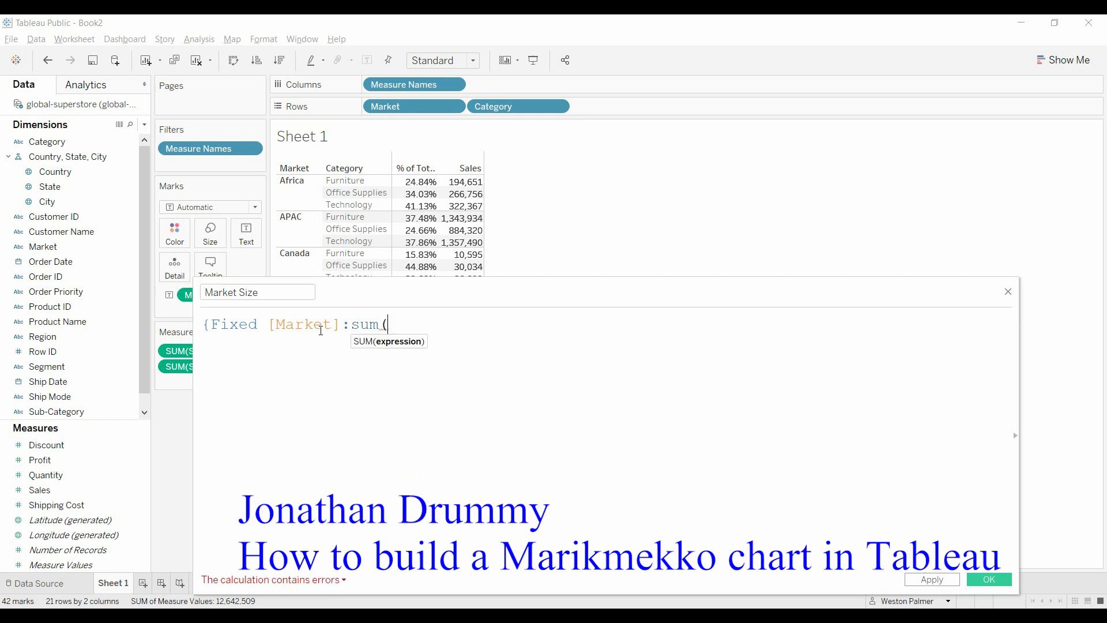
text(sales))
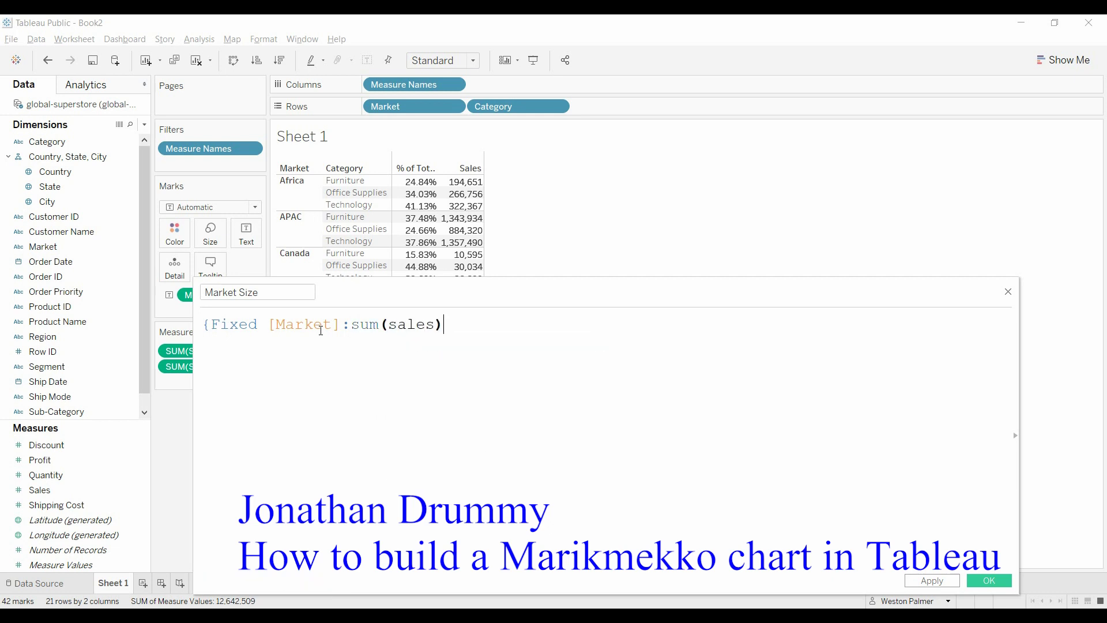
text(})
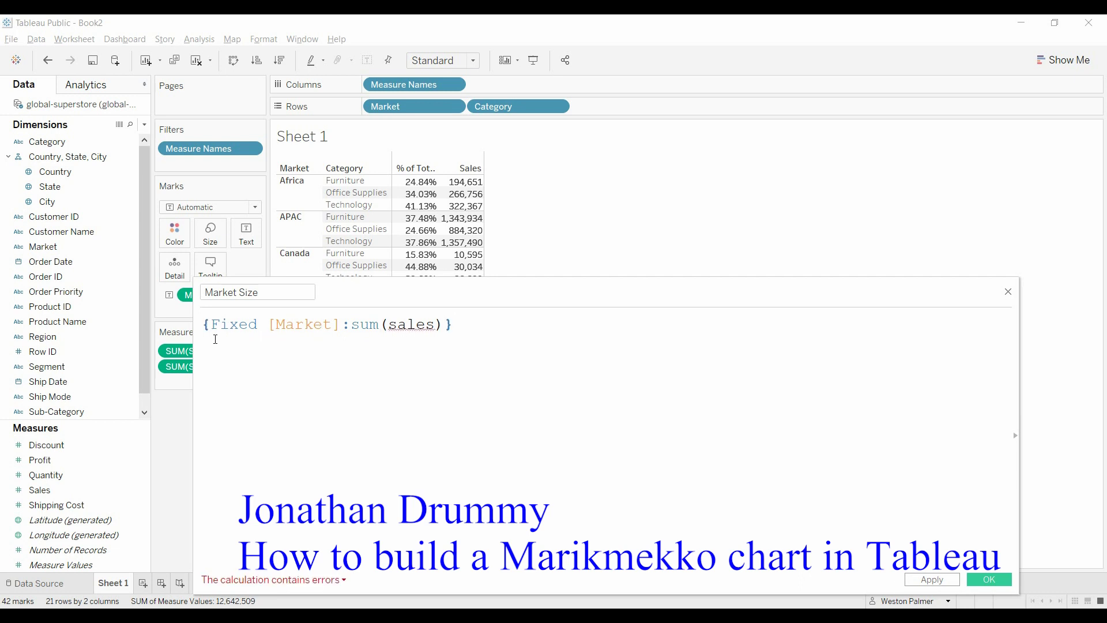
click(435, 324)
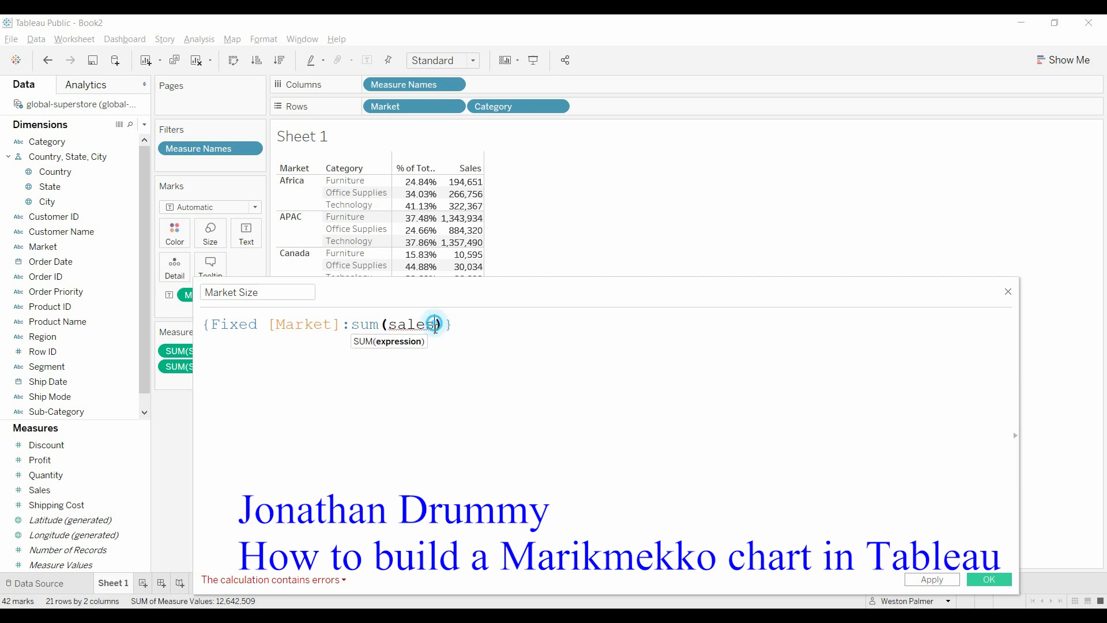
drag(436, 325, 392, 327)
text(sa)
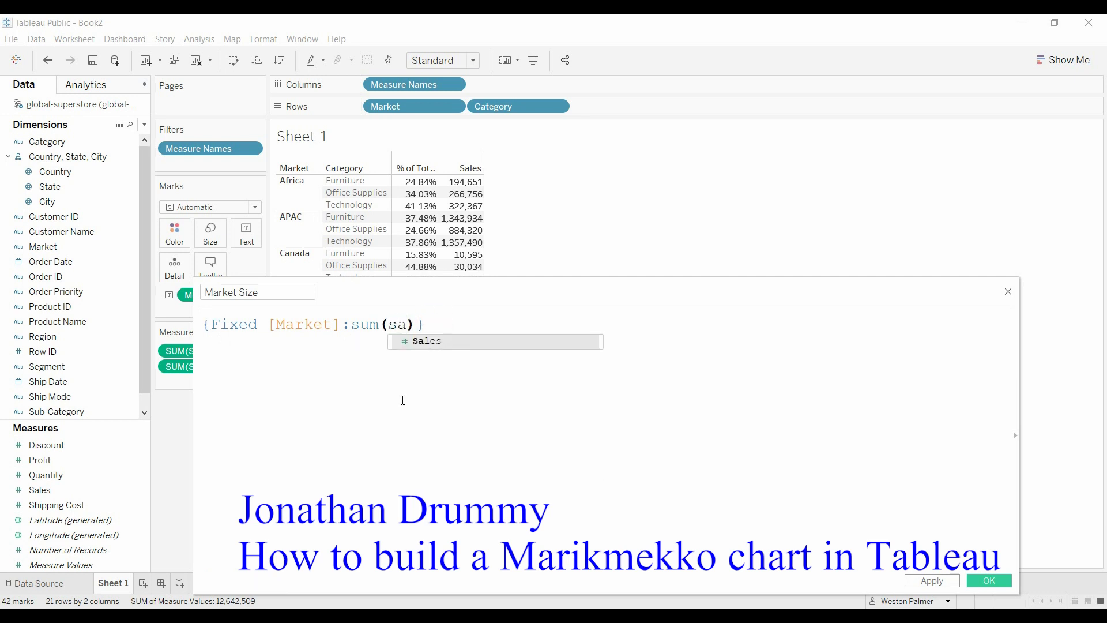
key(Return)
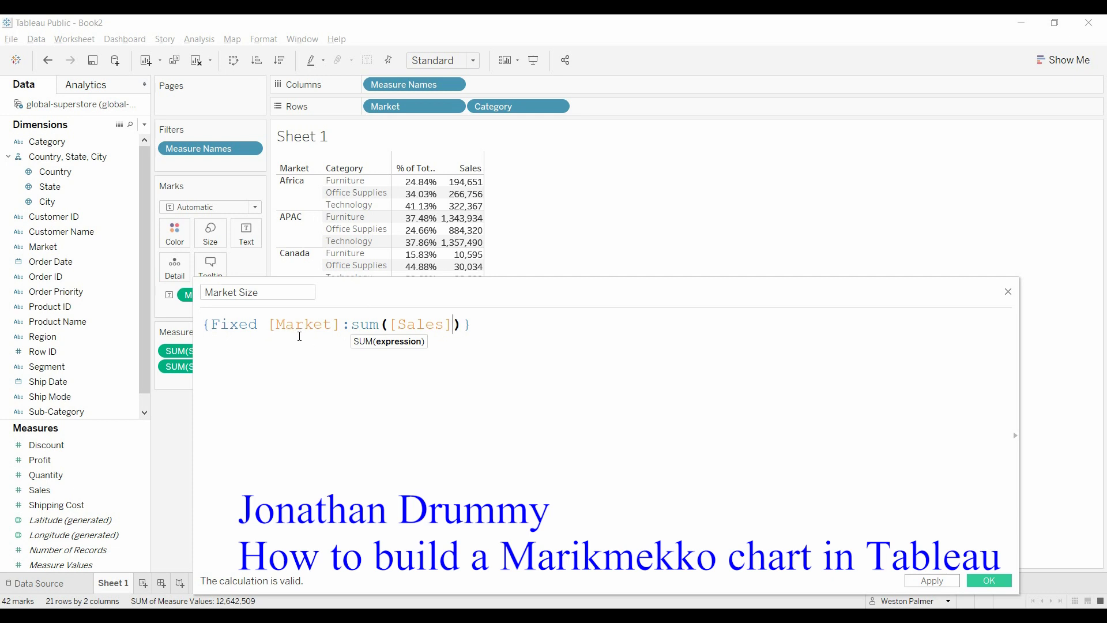
Step: Save the Market Size calculation and add it to the table as a third measure
click(977, 580)
drag(53, 445, 193, 389)
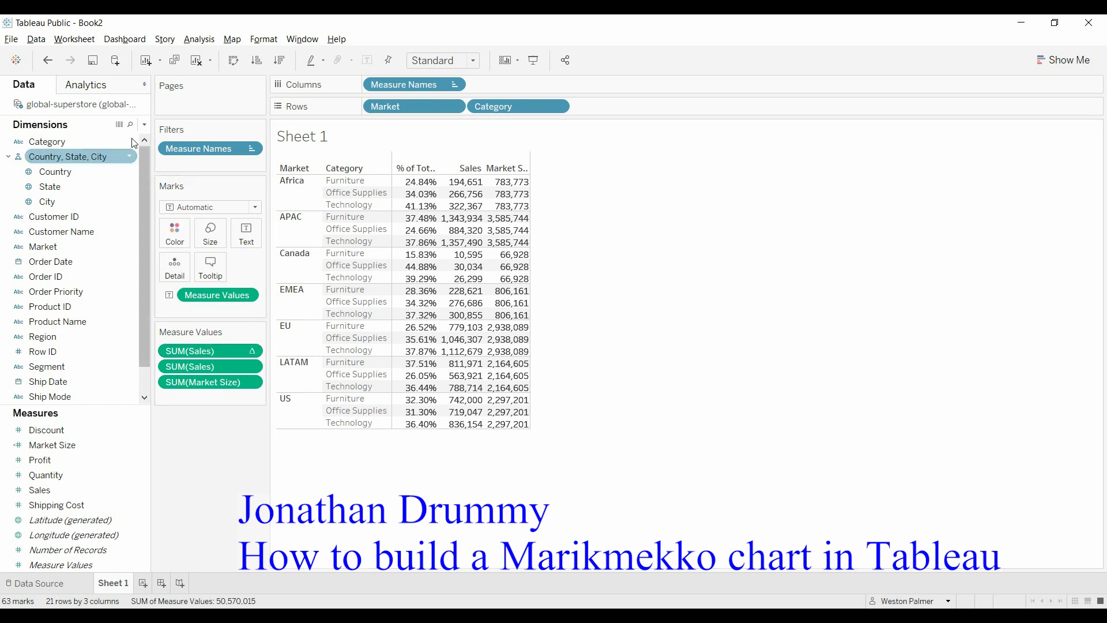
Step: Create another calculated field named Market X-Axis position and move its editor higher over the sheet
click(144, 124)
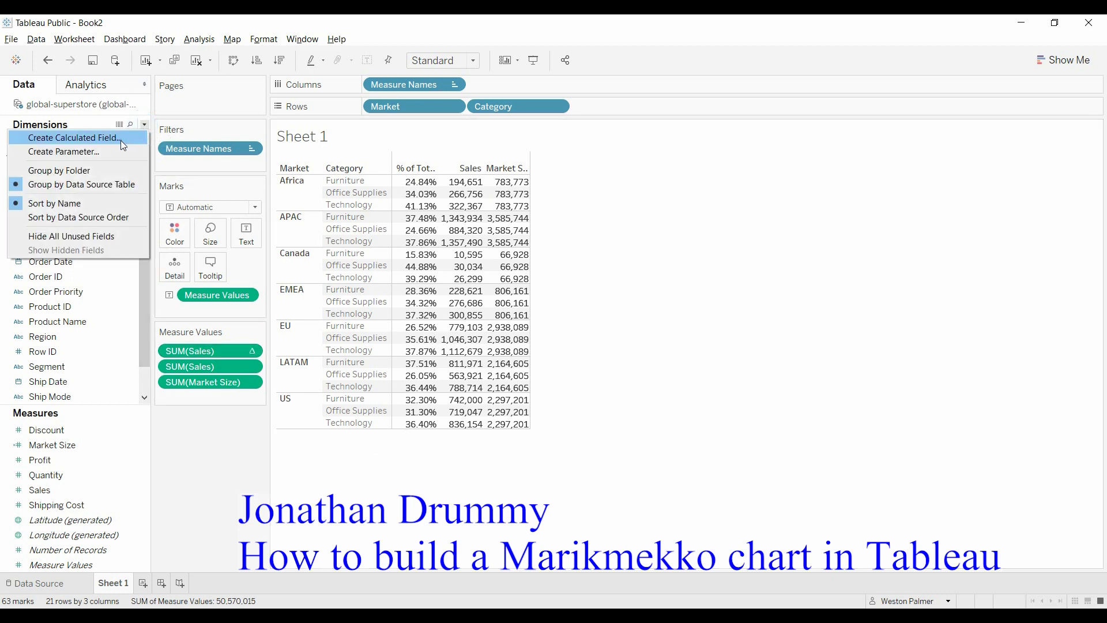
click(120, 140)
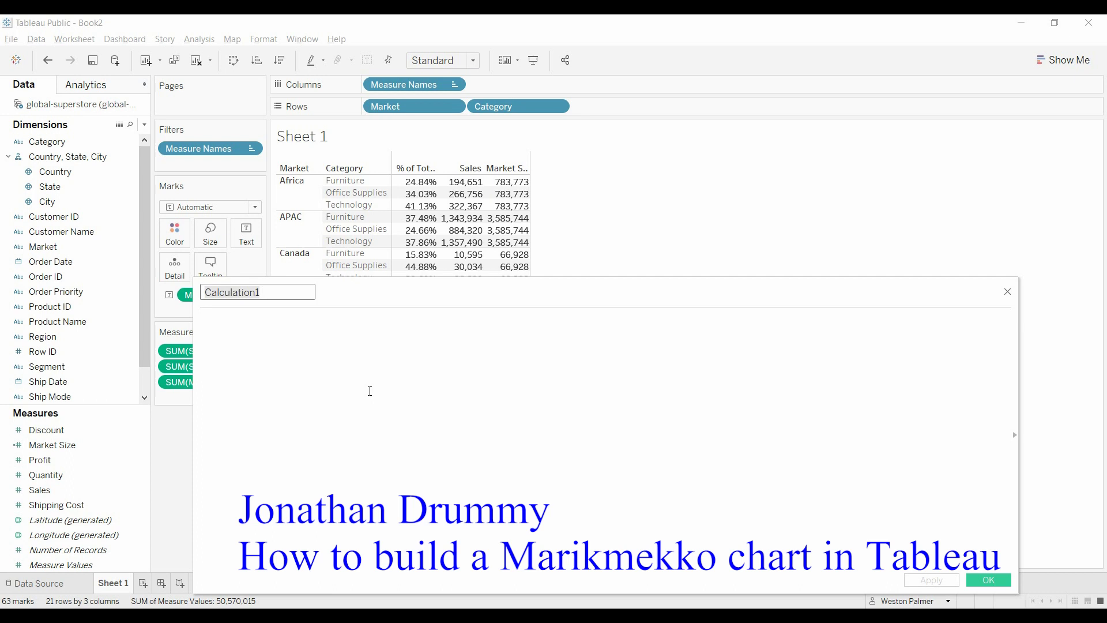
text(Market)
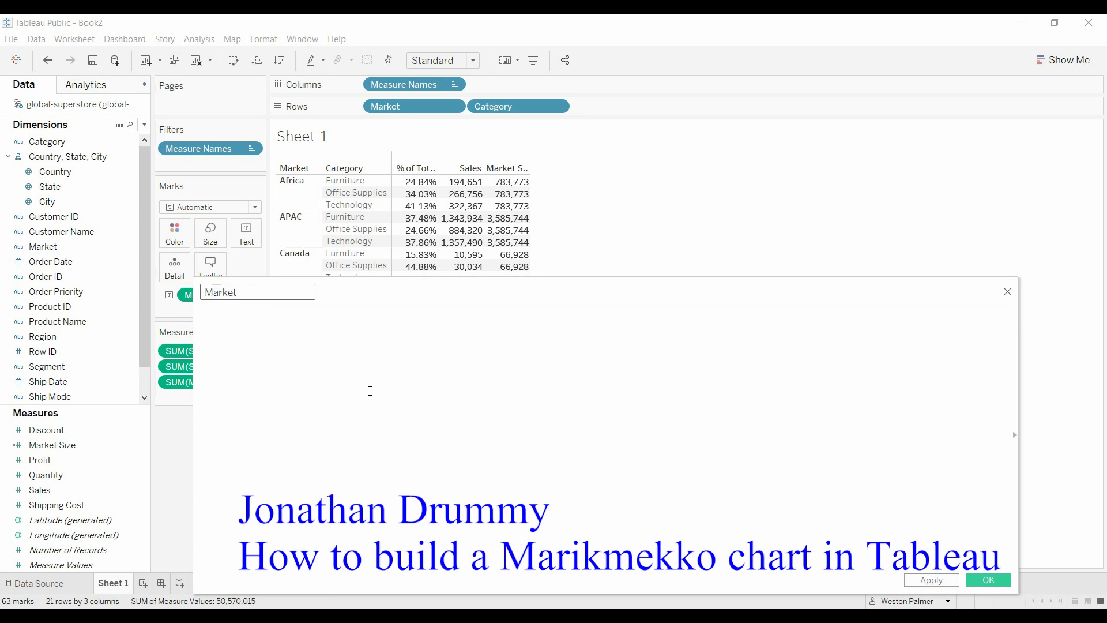
text( X-Axis position)
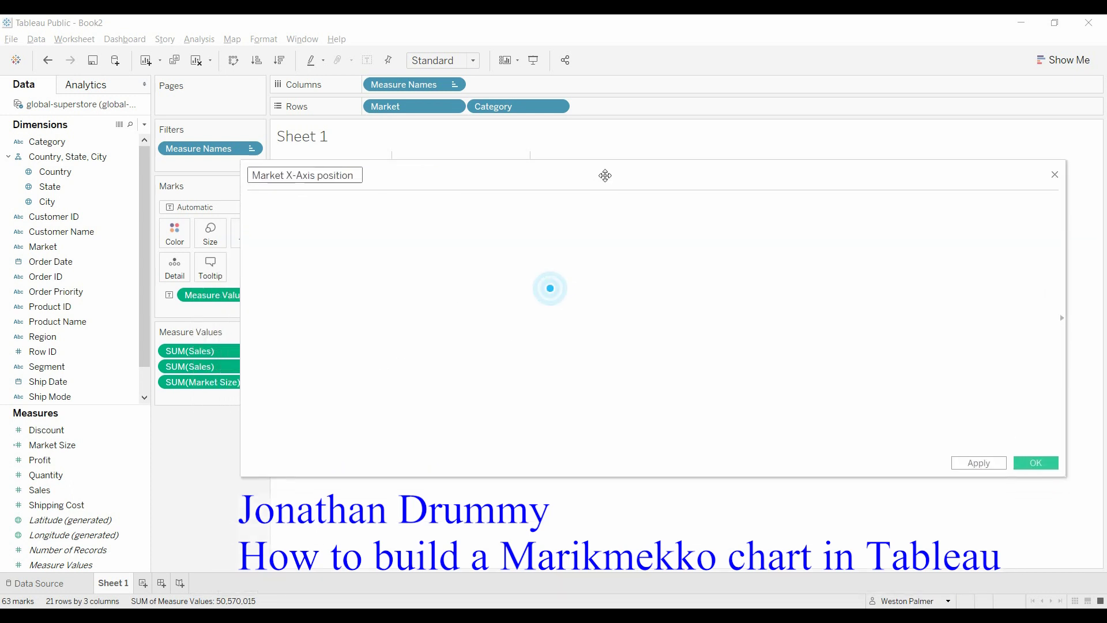
drag(605, 175, 605, 172)
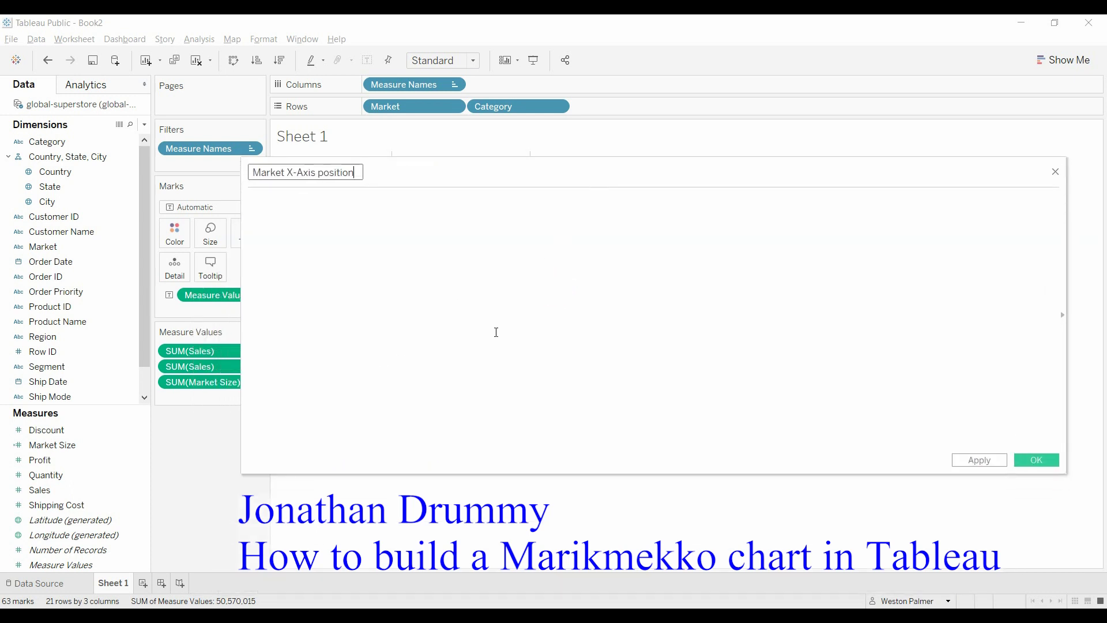
Step: Start the Market X-Axis position formula with the condition IF FIRST()==0 THEN
click(410, 242)
text(if)
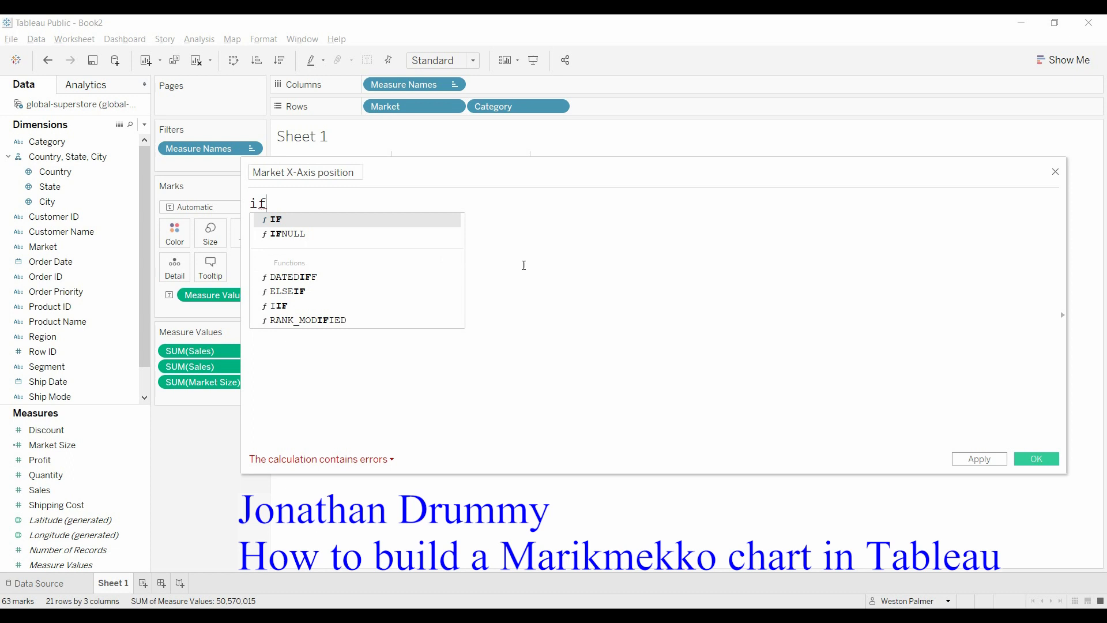
scroll(523, 265, up, 3)
key(Return)
text(first)
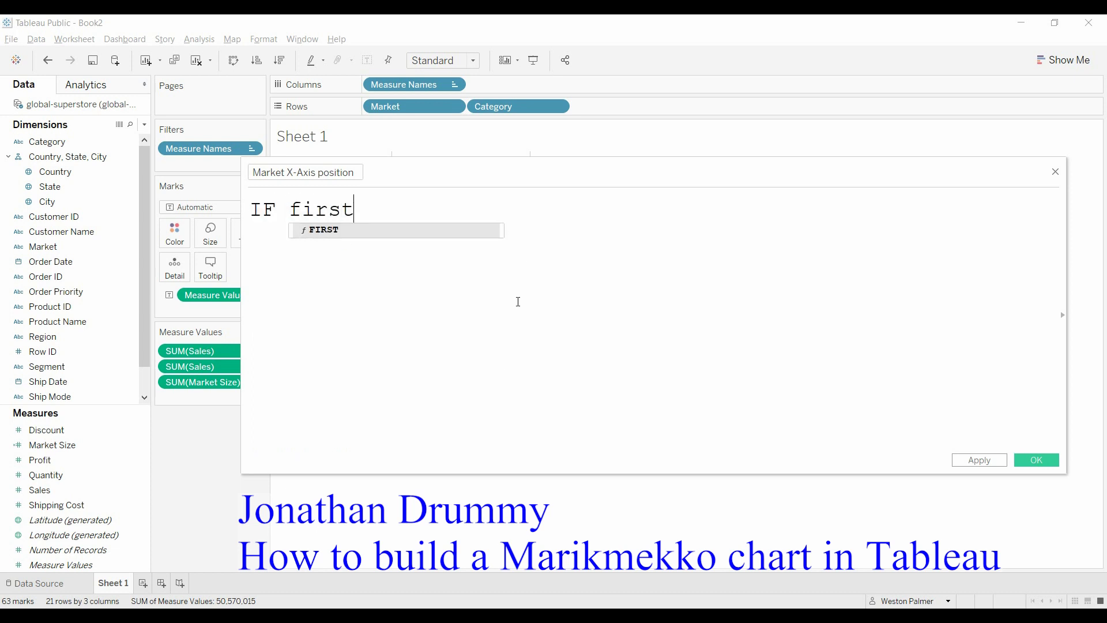
key(Return)
text(=)
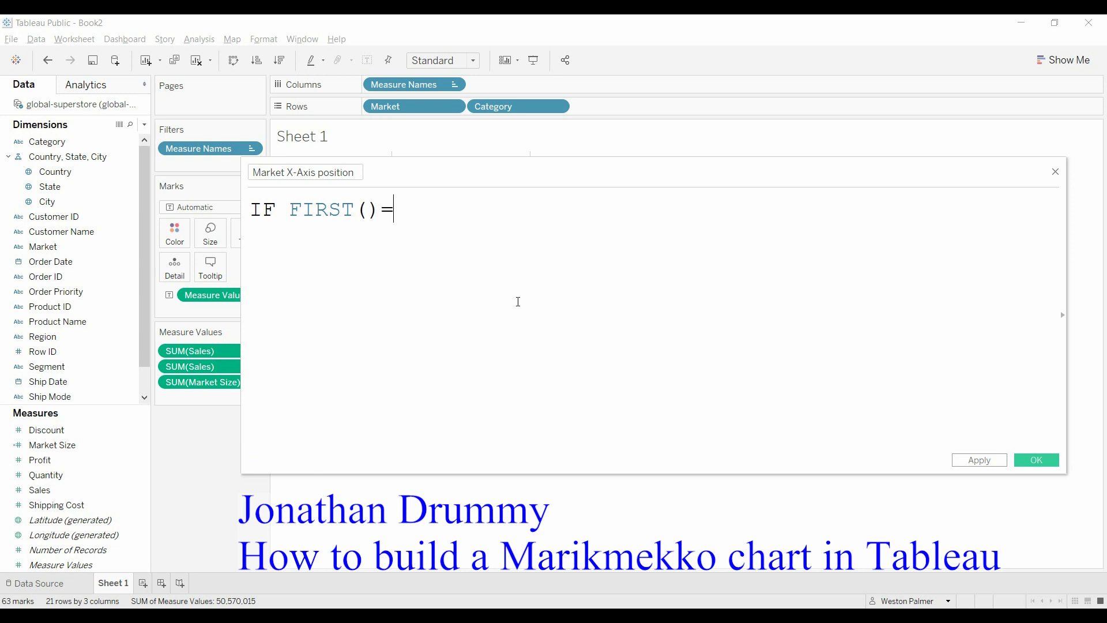
text(=0 the)
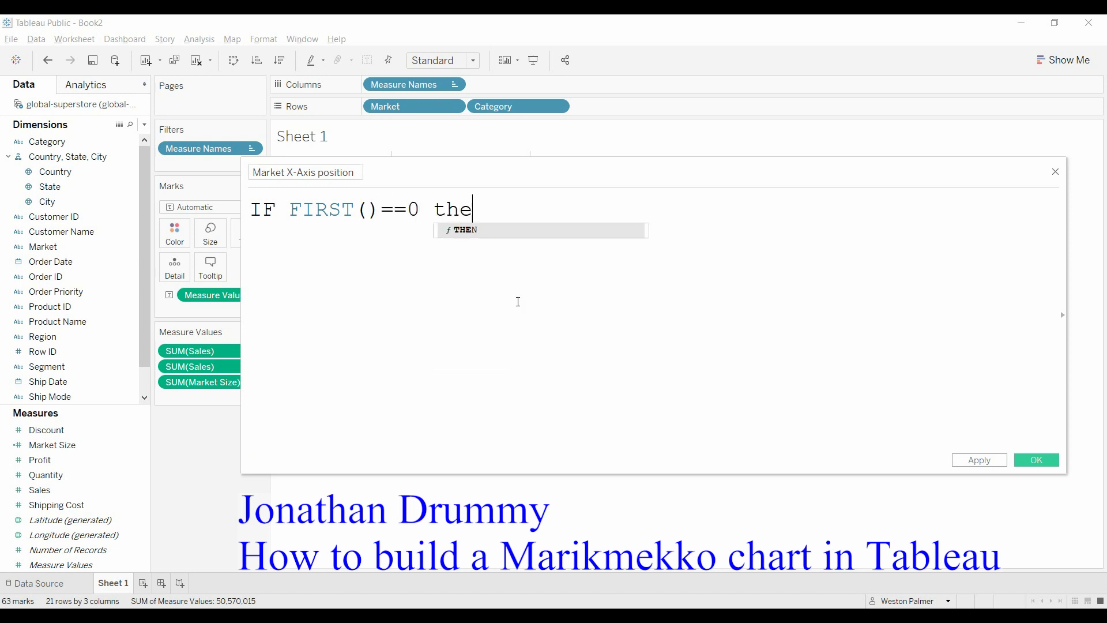
key(Return)
Step: Add the [Market Size] field on an indented new line as the result of the FIRST()==0 condition
key(Return)
key(Tab)
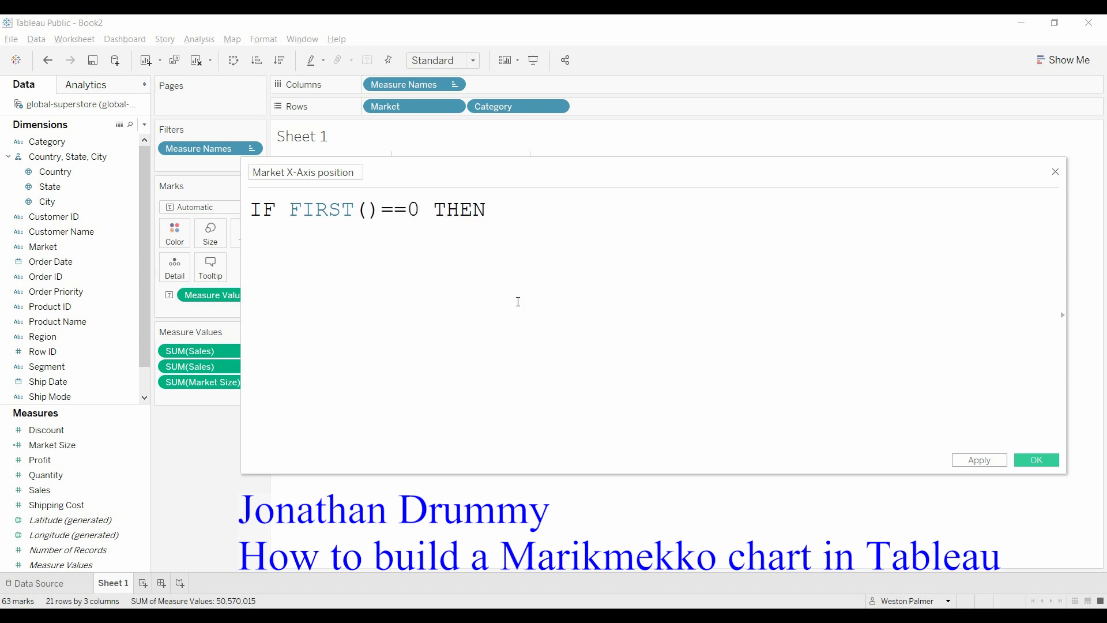
text(market)
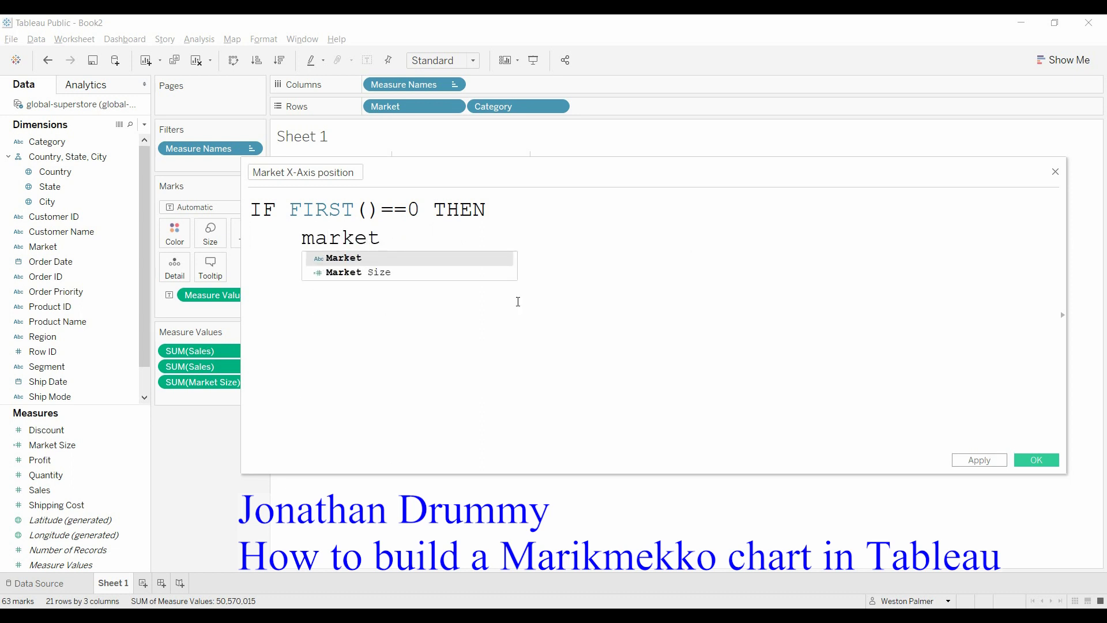
key(Down)
key(Return)
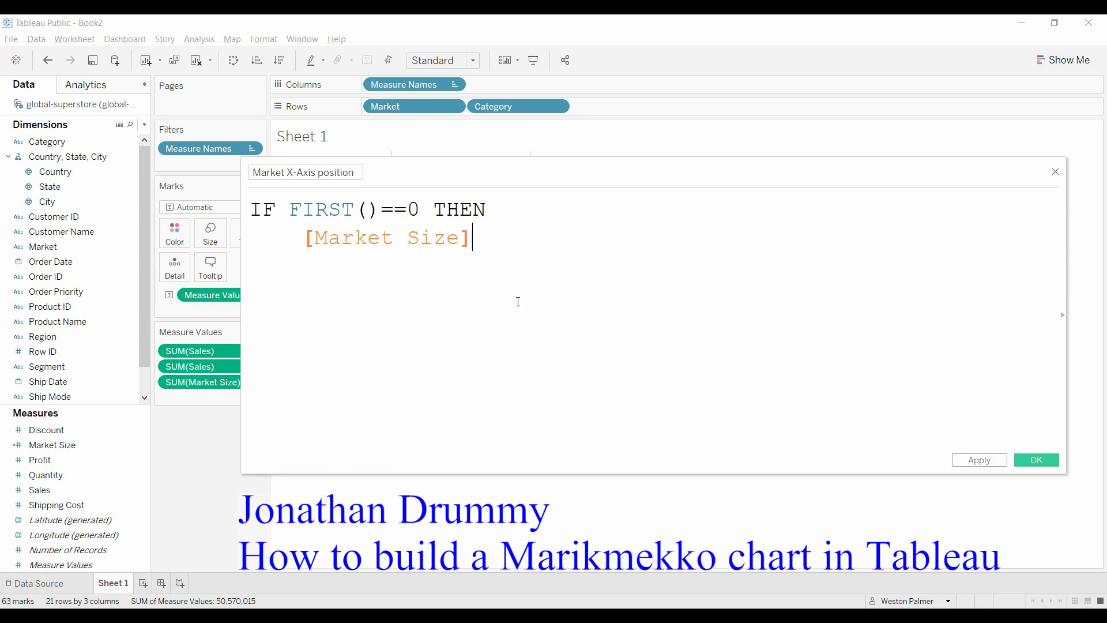
Step: Add the second condition elseif [Market]<>lookup([Market],-1) THEN on a new line of the formula
key(Return)
text(elseif)
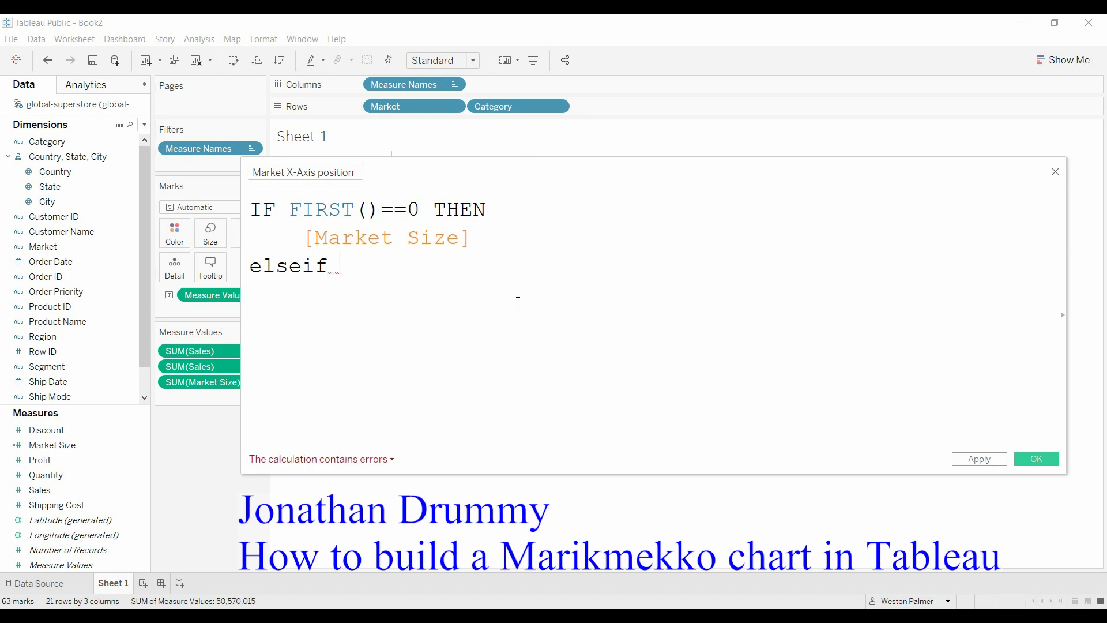
text( mark)
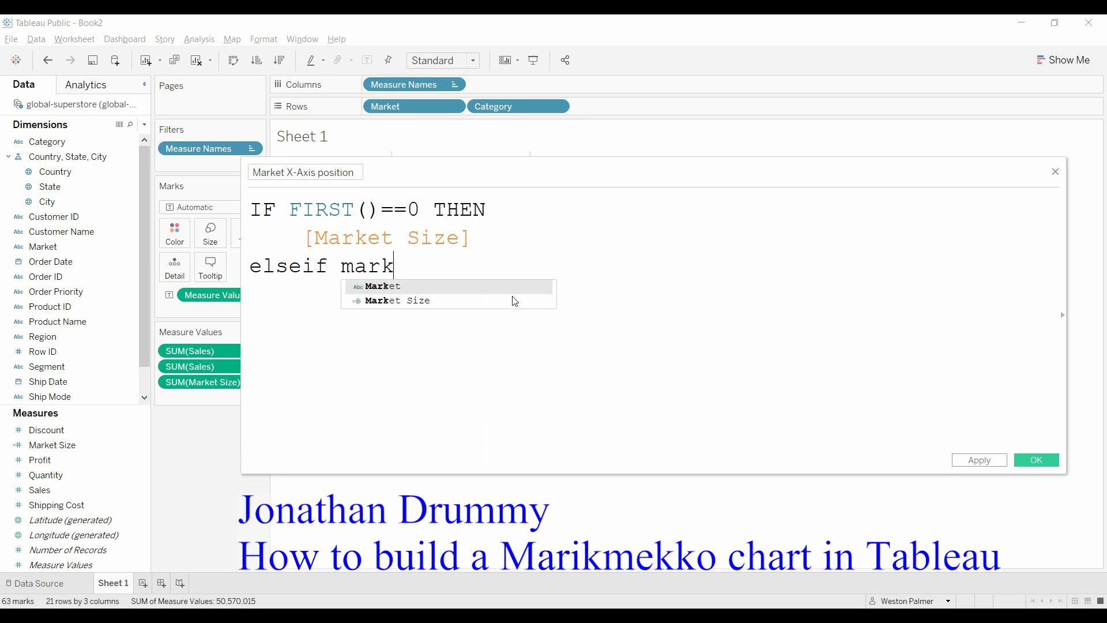
key(Return)
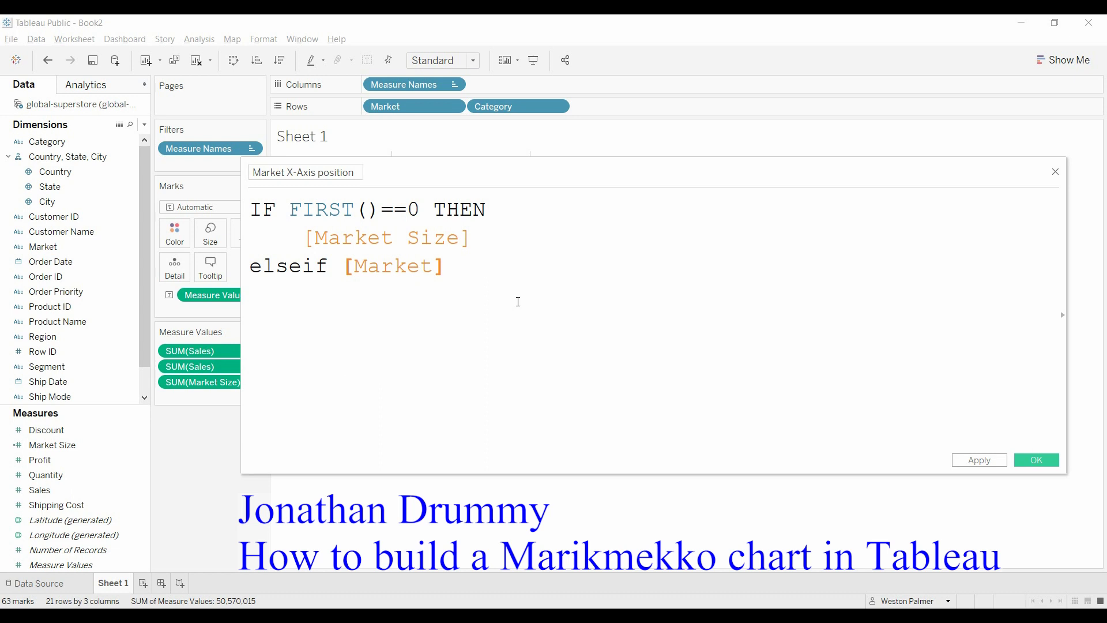
text(<>l)
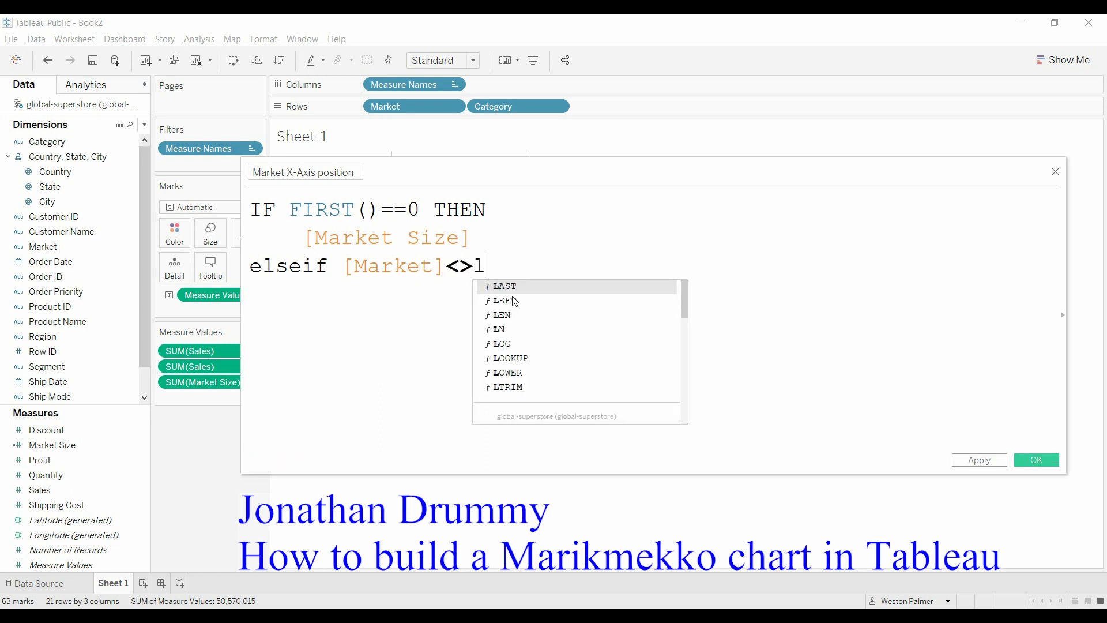
text(ookup()
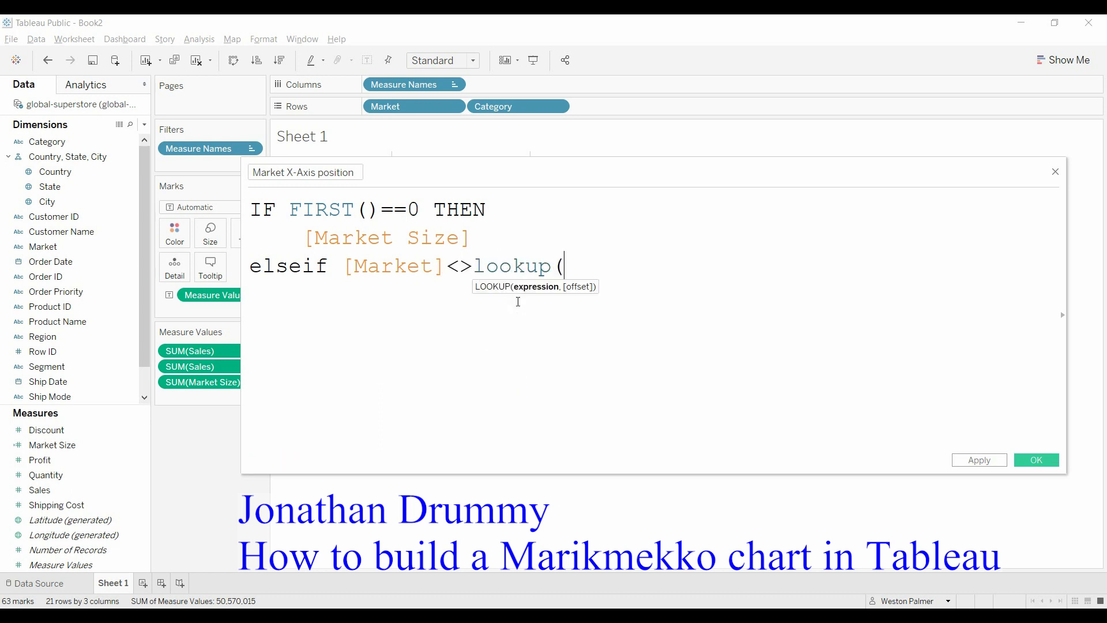
text(market)
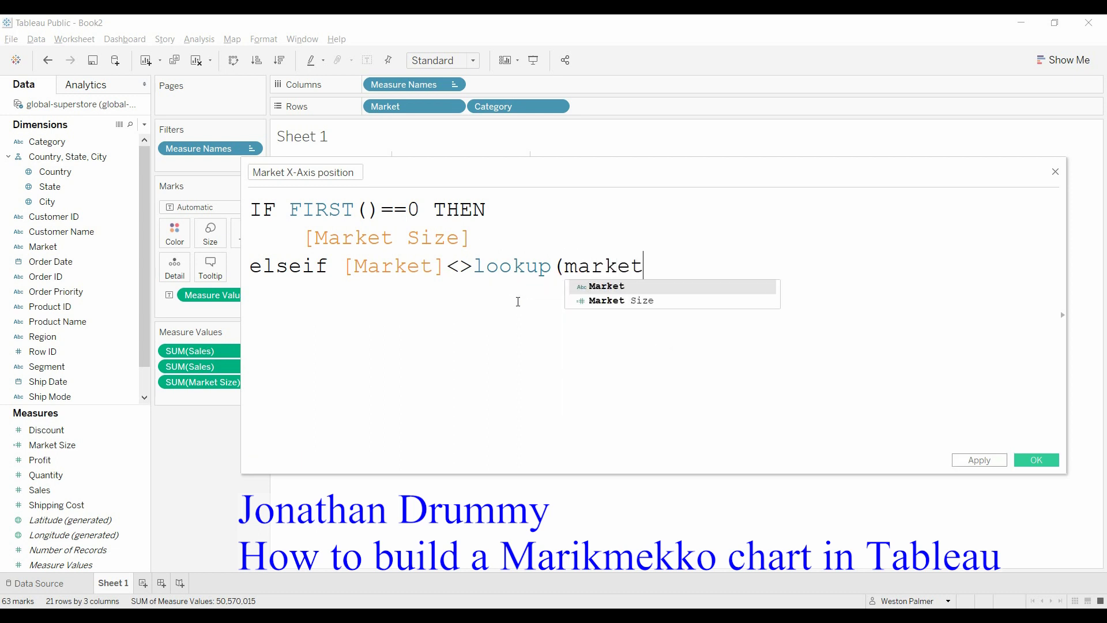
key(Return)
text(,)
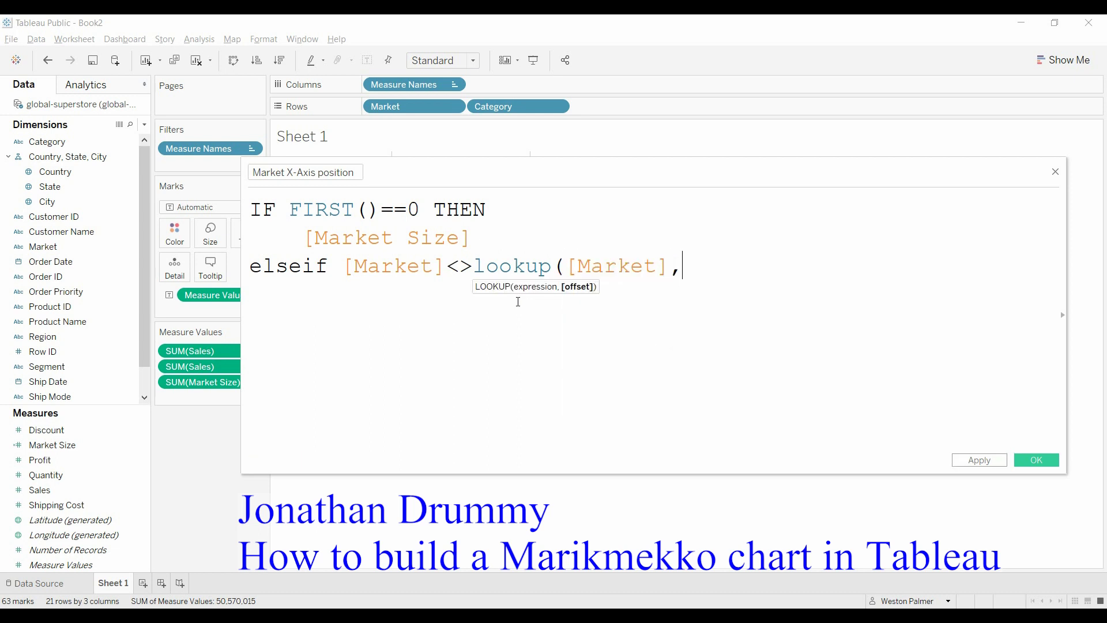
text(-1))
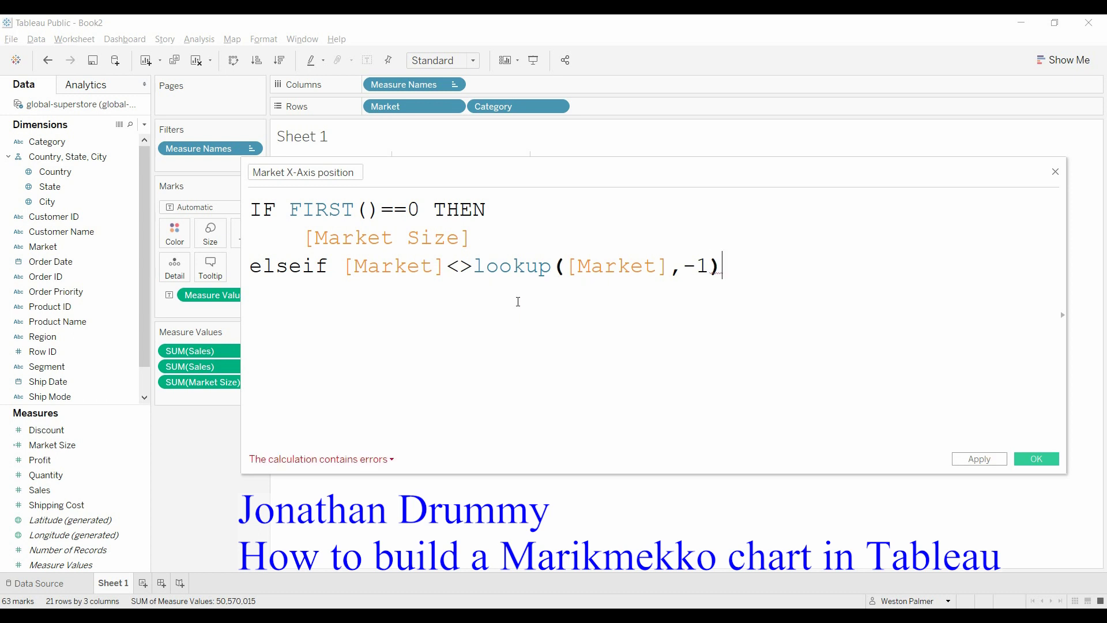
text( the)
key(Return)
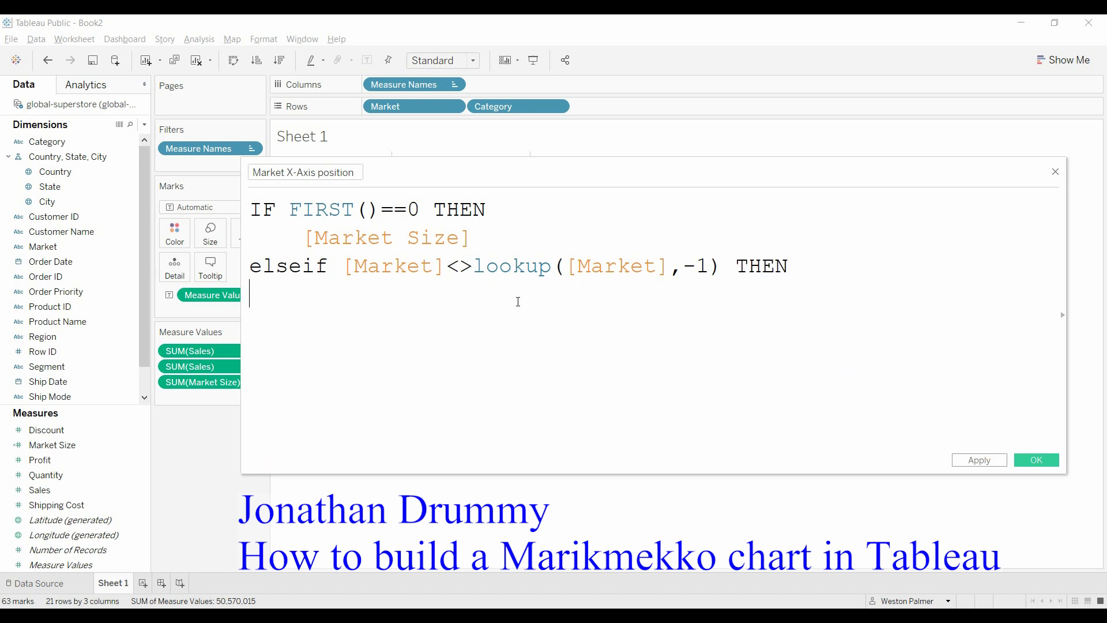
Step: Enter PREVIOUS_VALUE(0)+[Market Size] as the indented result of the elseif condition
key(Tab)
text(prev)
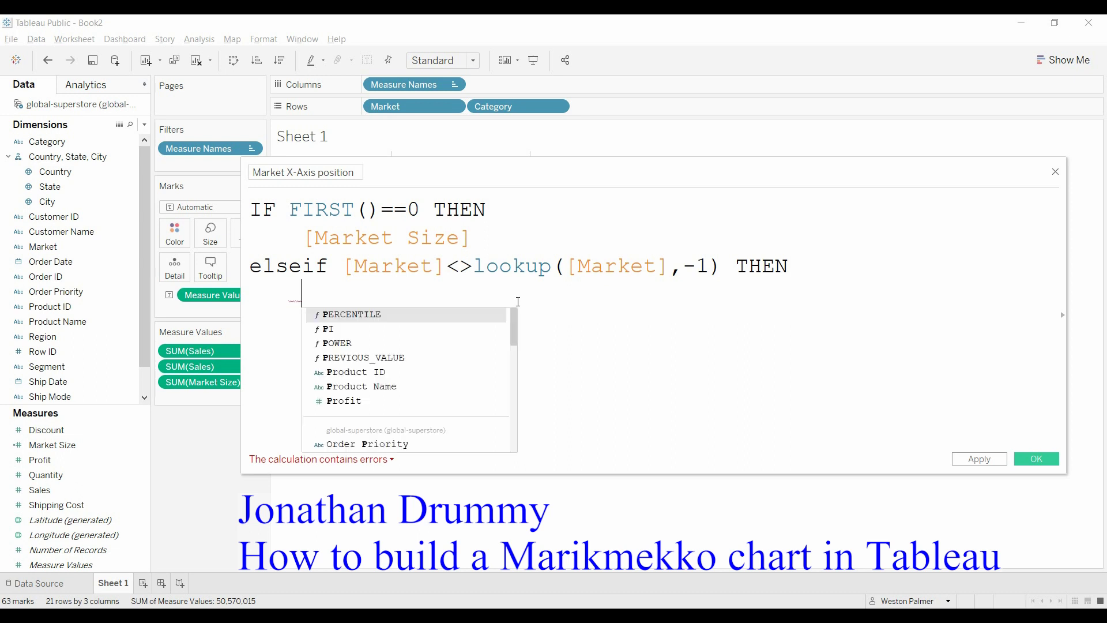
key(Return)
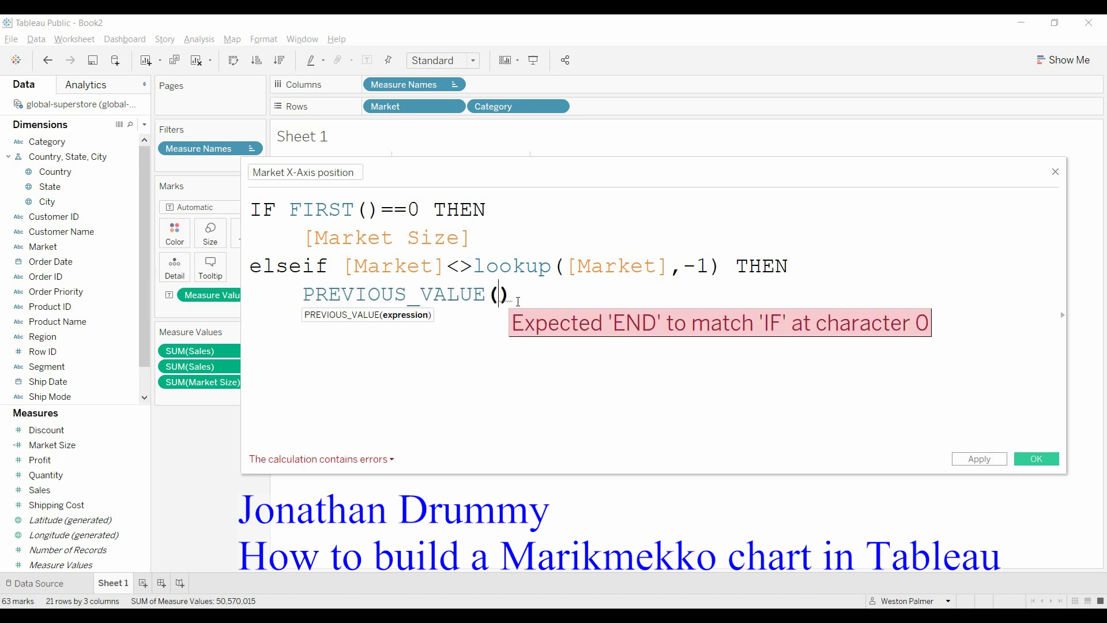
text(0)
key(Right)
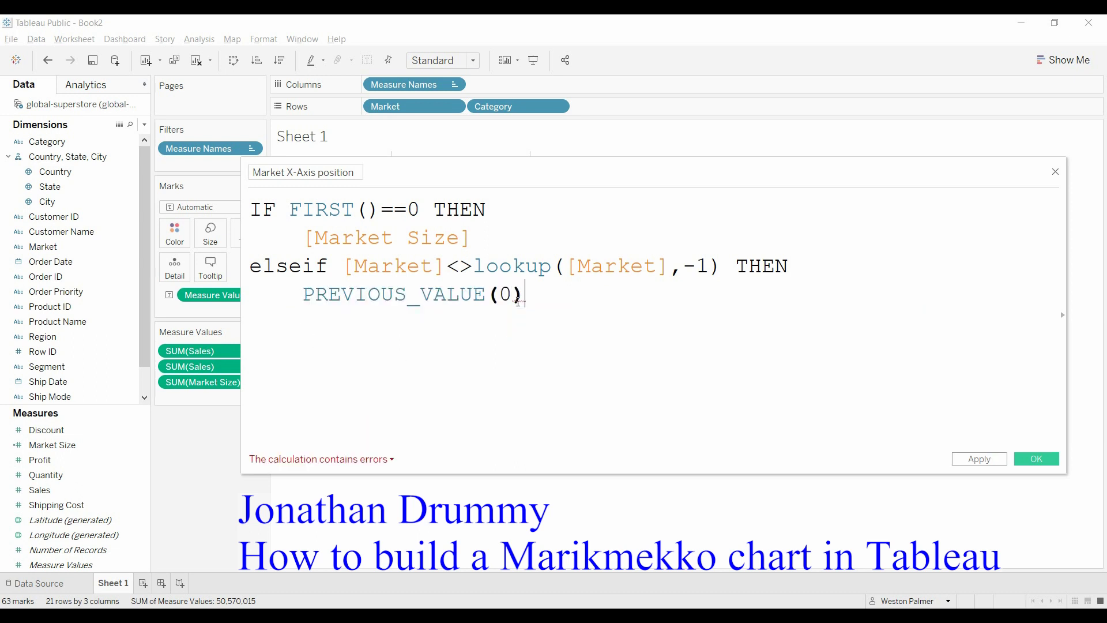
text(+marke)
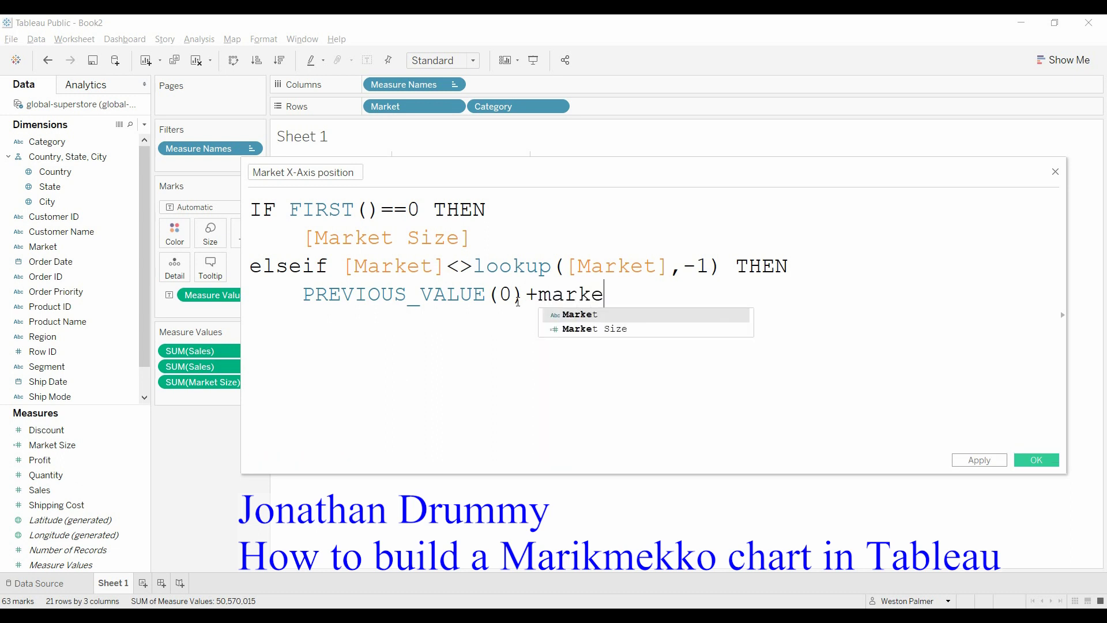
key(Down)
key(Return)
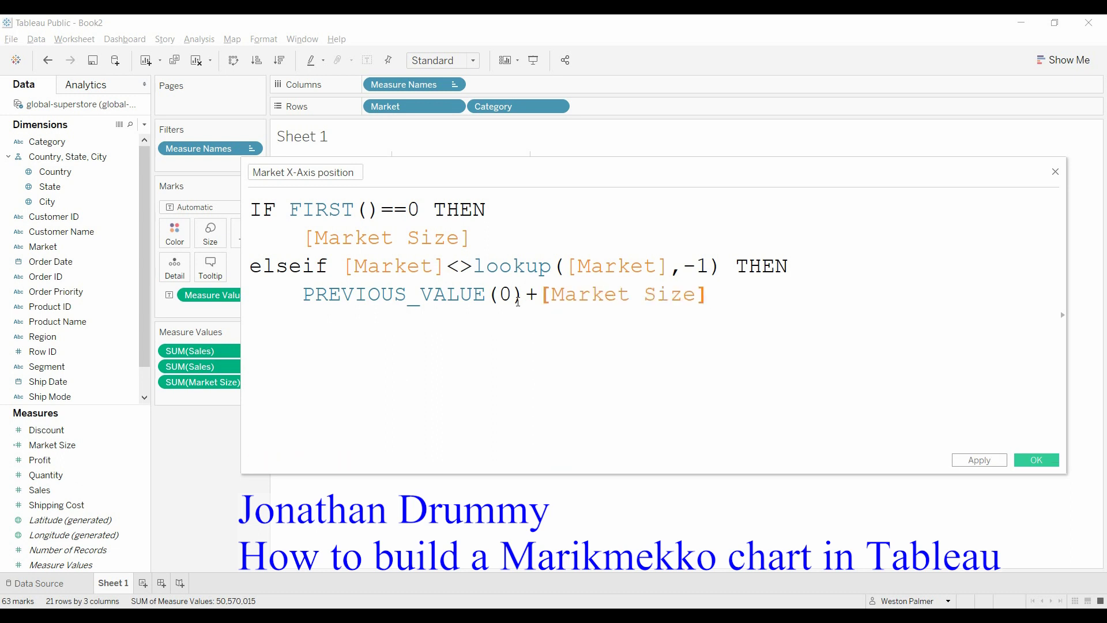
Step: Complete the formula with an ELSE branch returning PREVIOUS_VALUE(0) and a closing END
key(Return)
text(else)
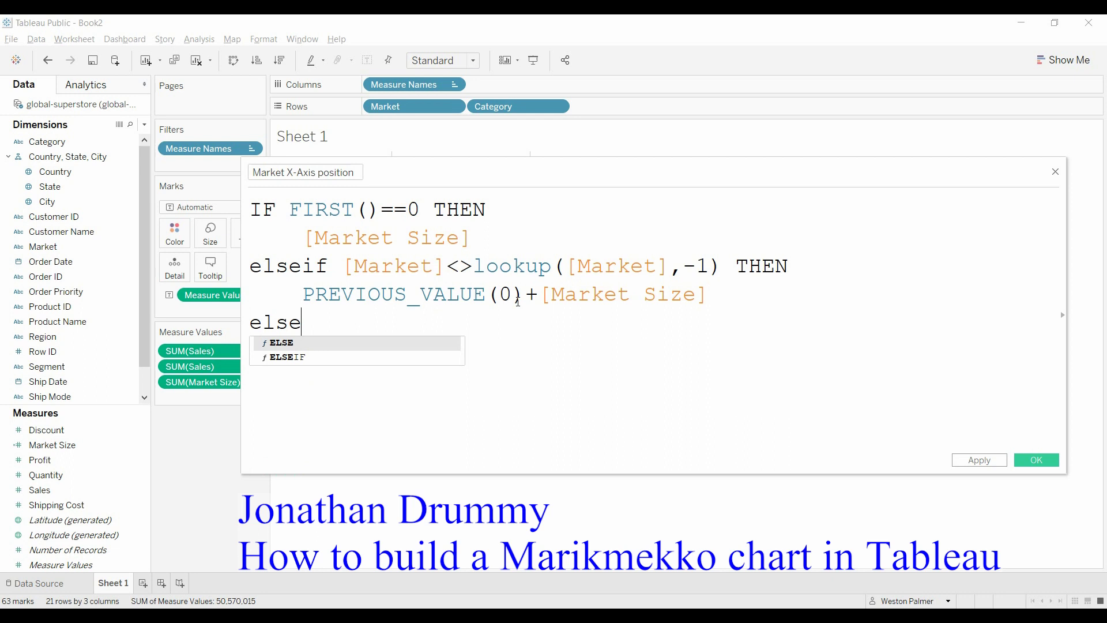
key(Return)
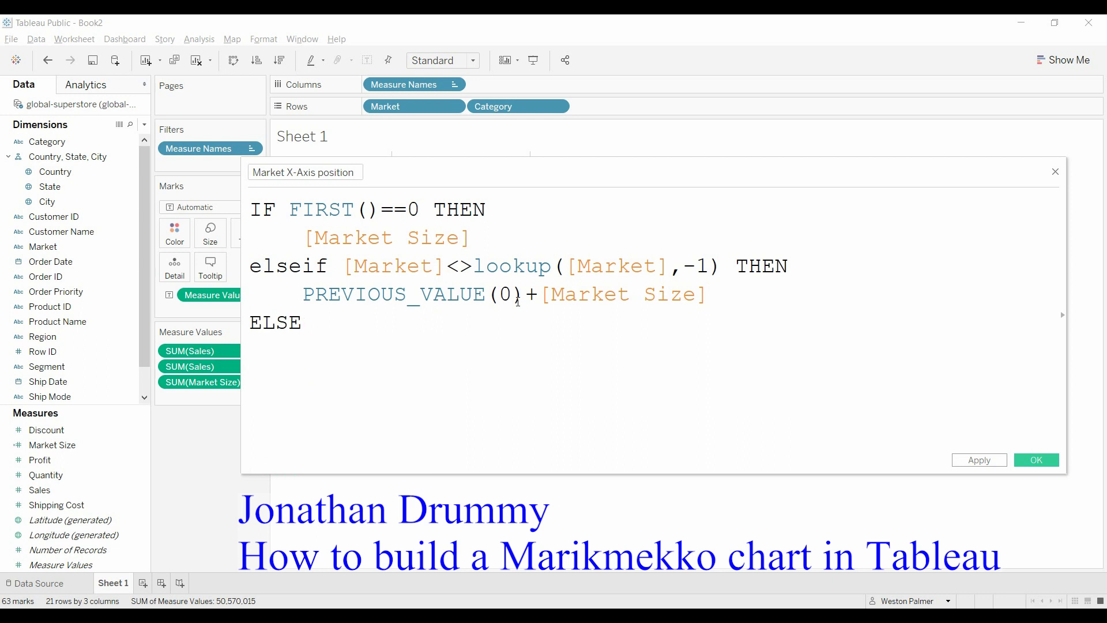
key(Return)
key(Tab)
text(previou)
key(Return)
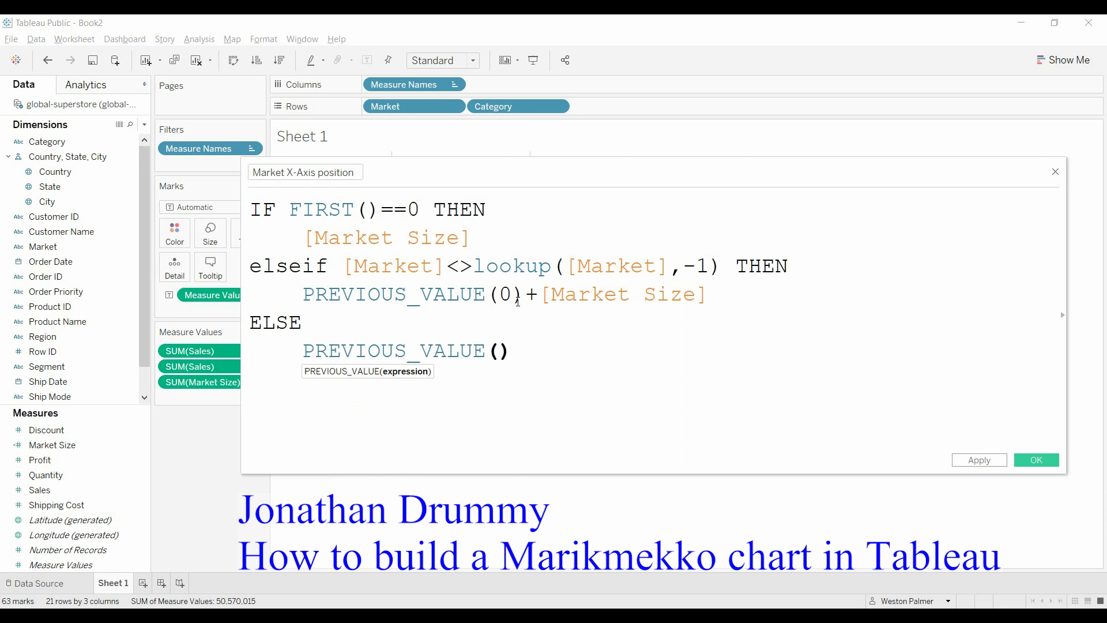
text(0)
key(End)
key(Return)
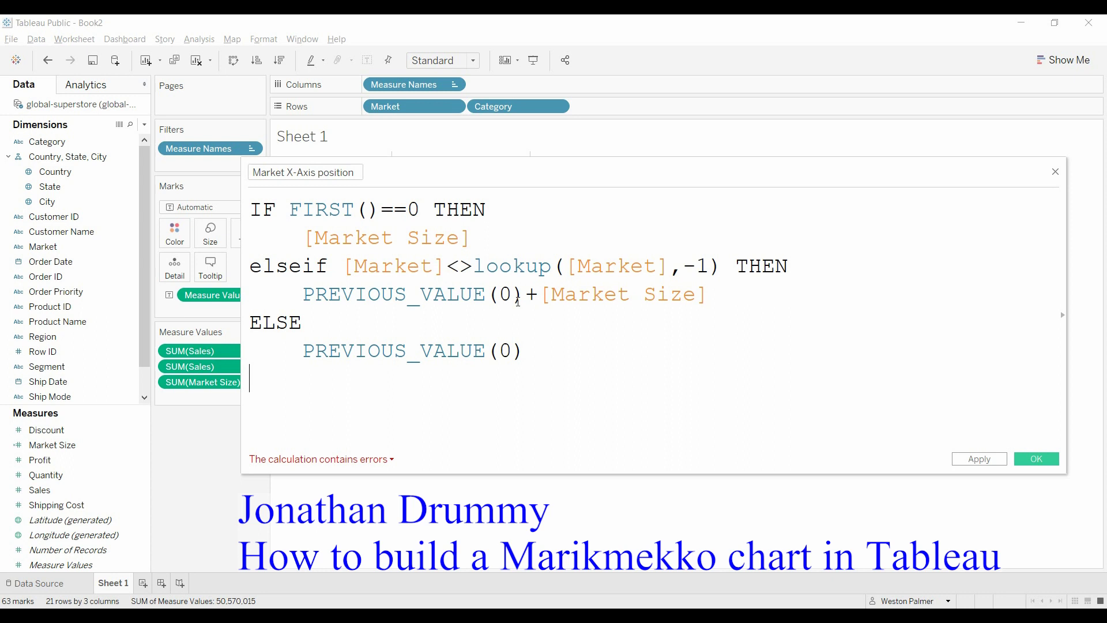
text(end)
key(Return)
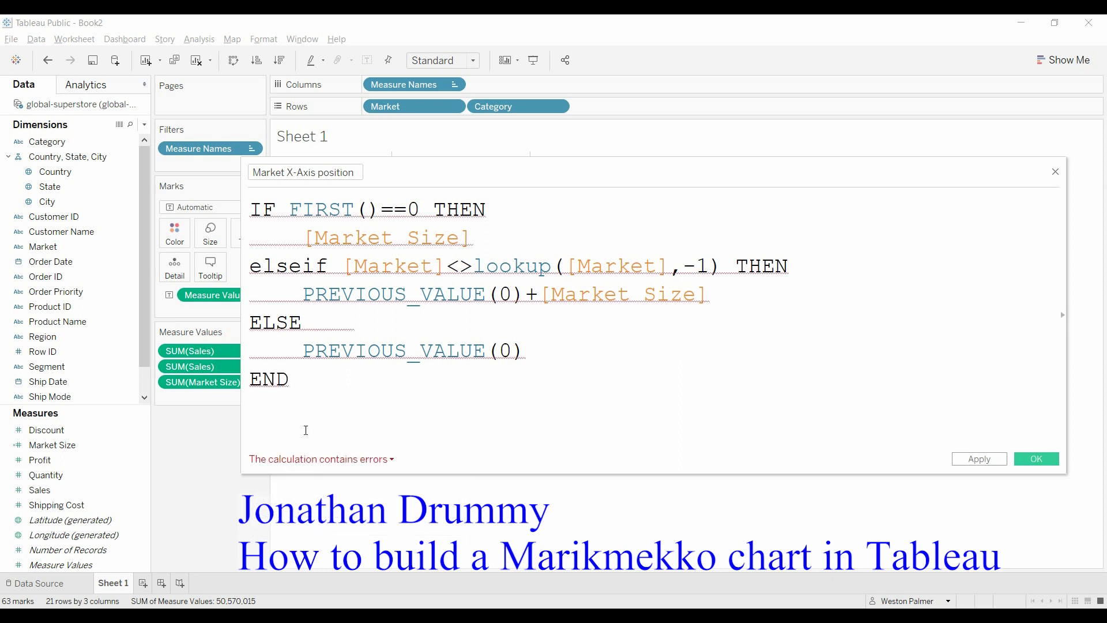
Step: Check the calculation's error details and wrap [Market Size] under the IF condition in min()
click(315, 462)
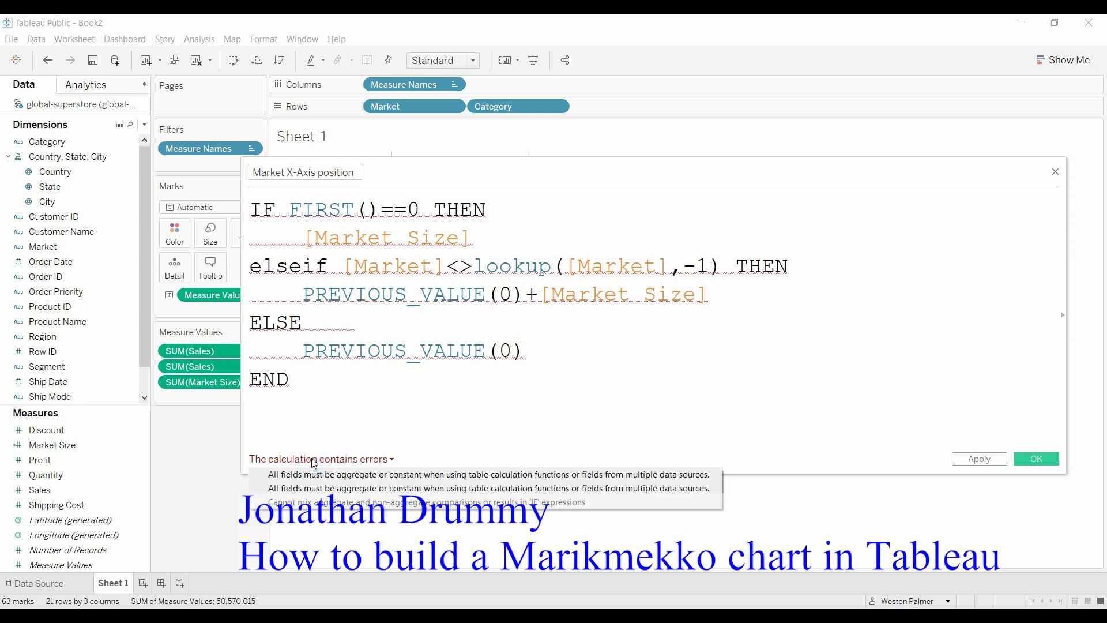
click(307, 237)
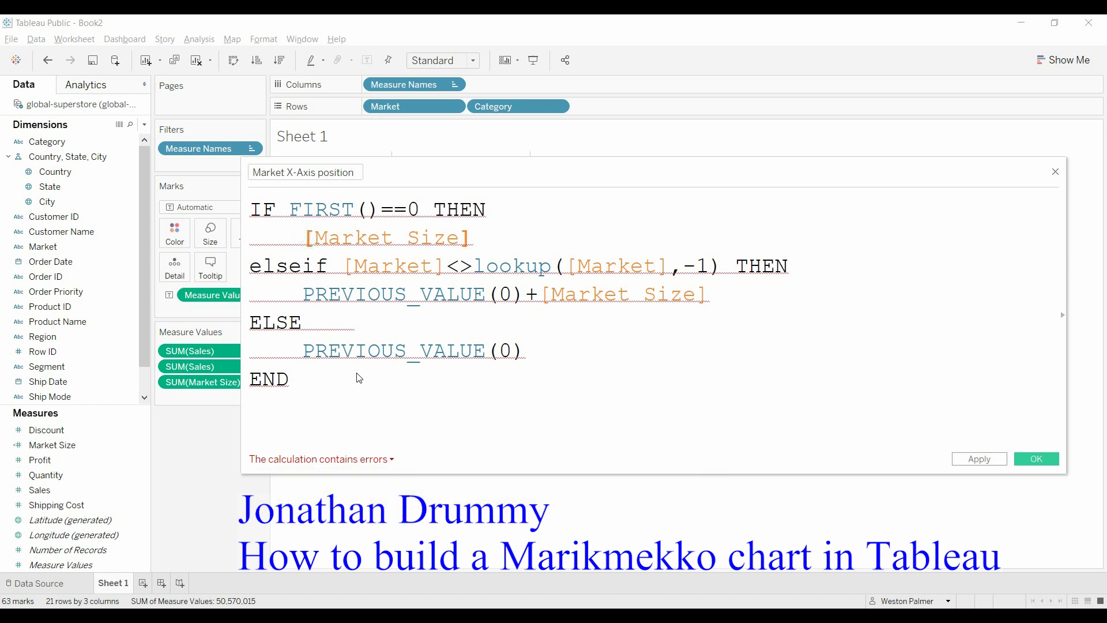
text(min()
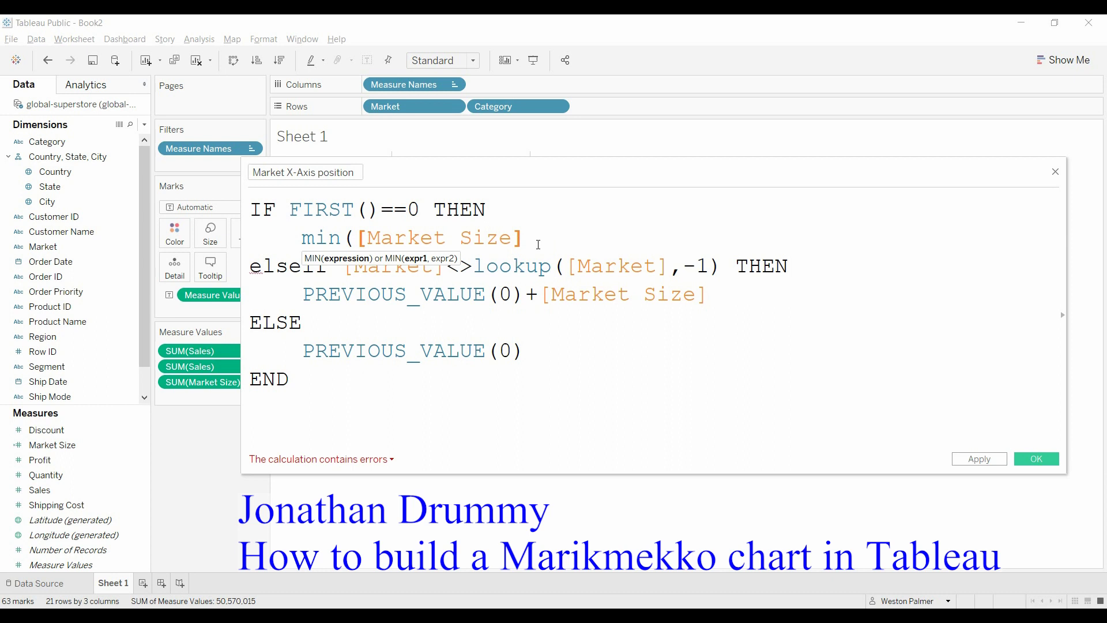
click(542, 241)
text())
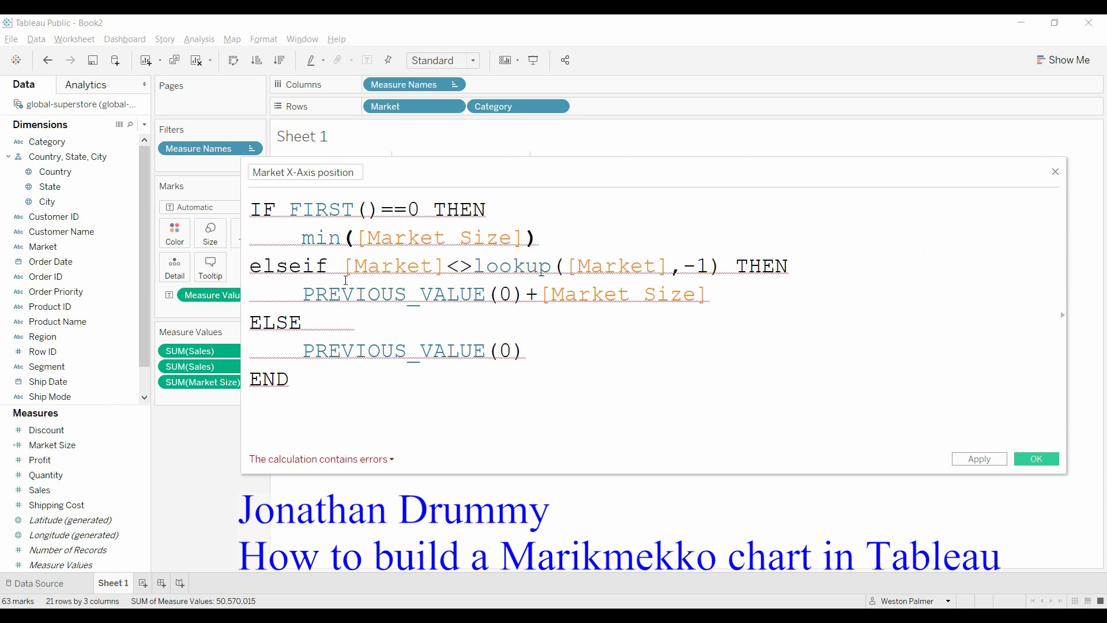
Step: Wrap both [Market] references in the elseif condition in min(), making it min([Market])<>lookup(min([Market]),-1)
mouse_move(349, 265)
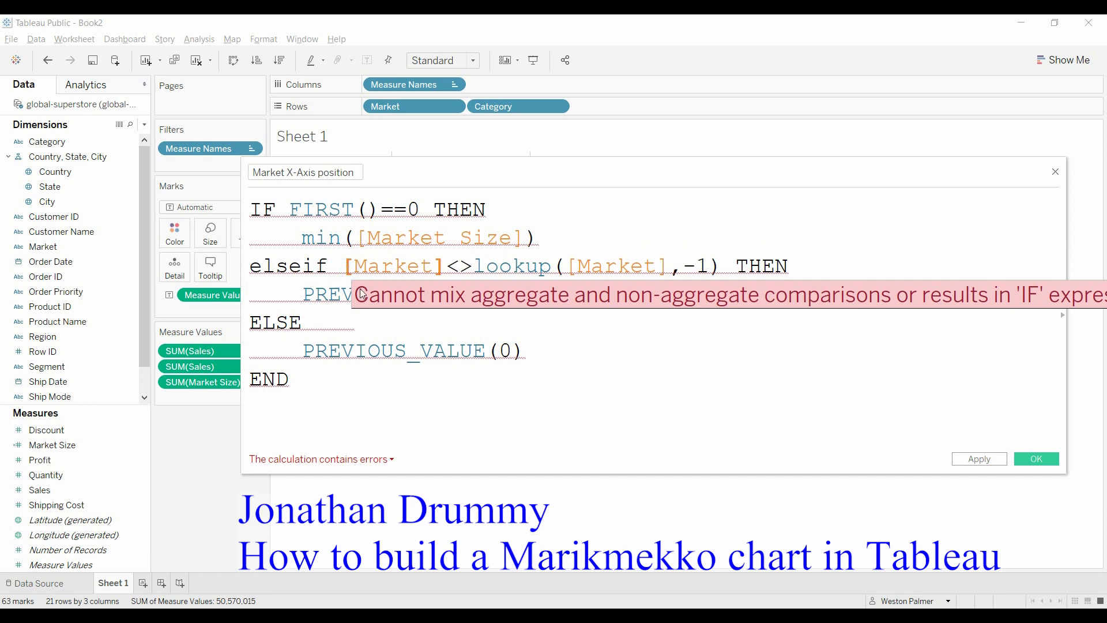
click(346, 266)
text(min()
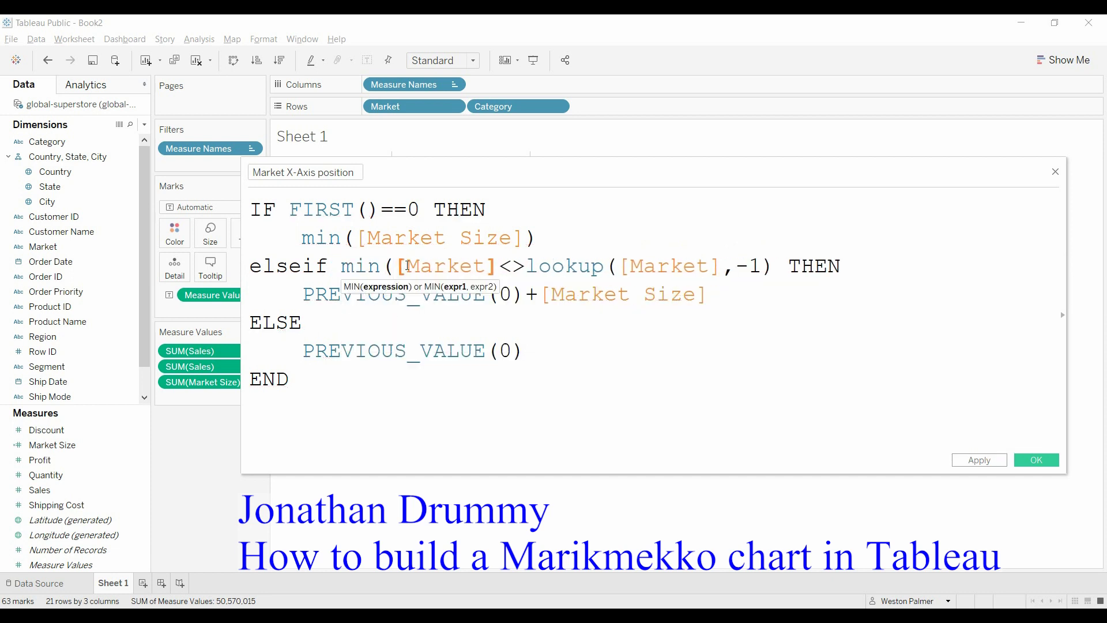
click(497, 266)
text())
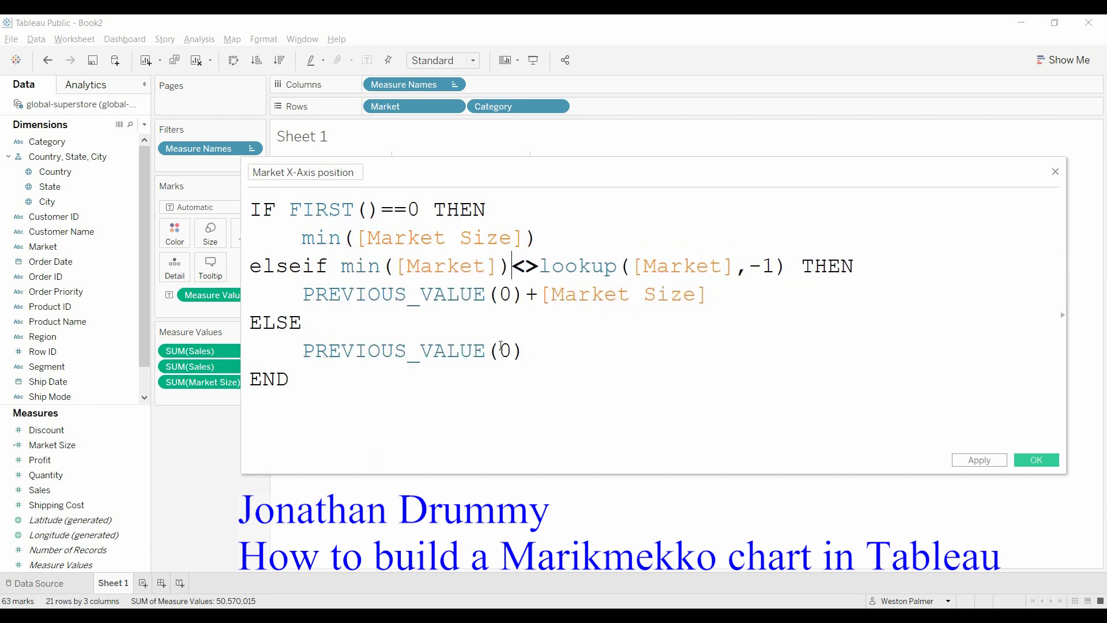
click(634, 265)
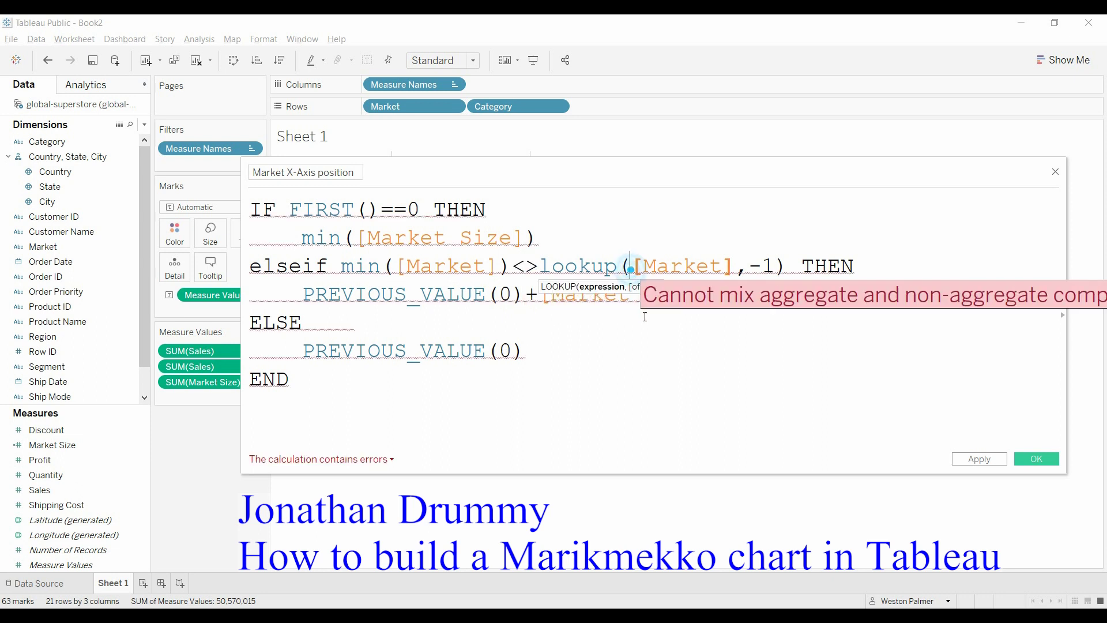
text(min()
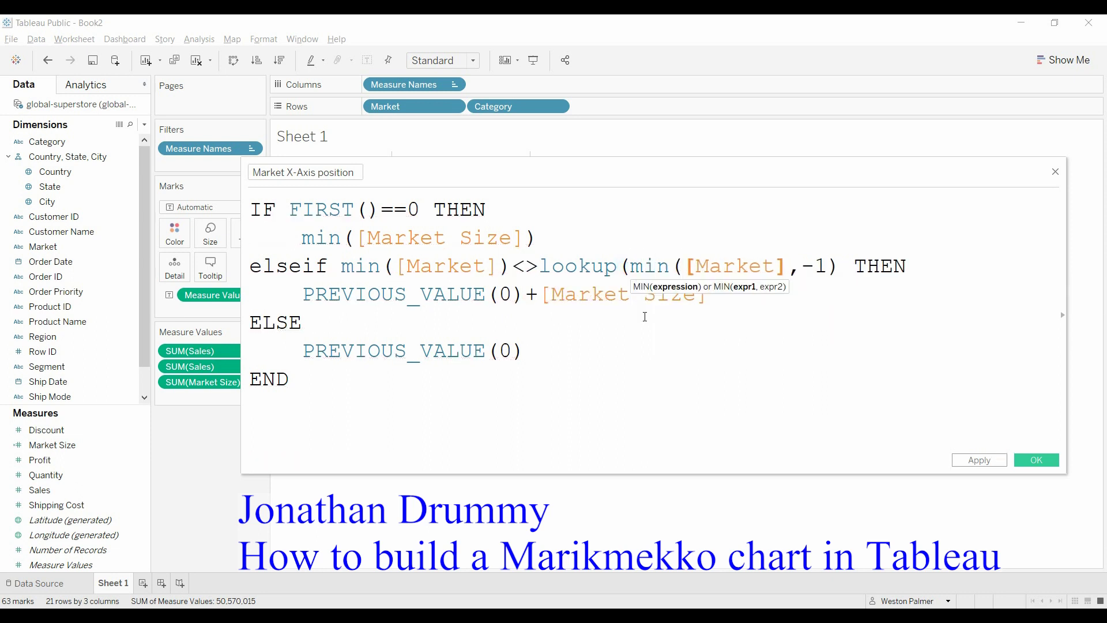
click(788, 267)
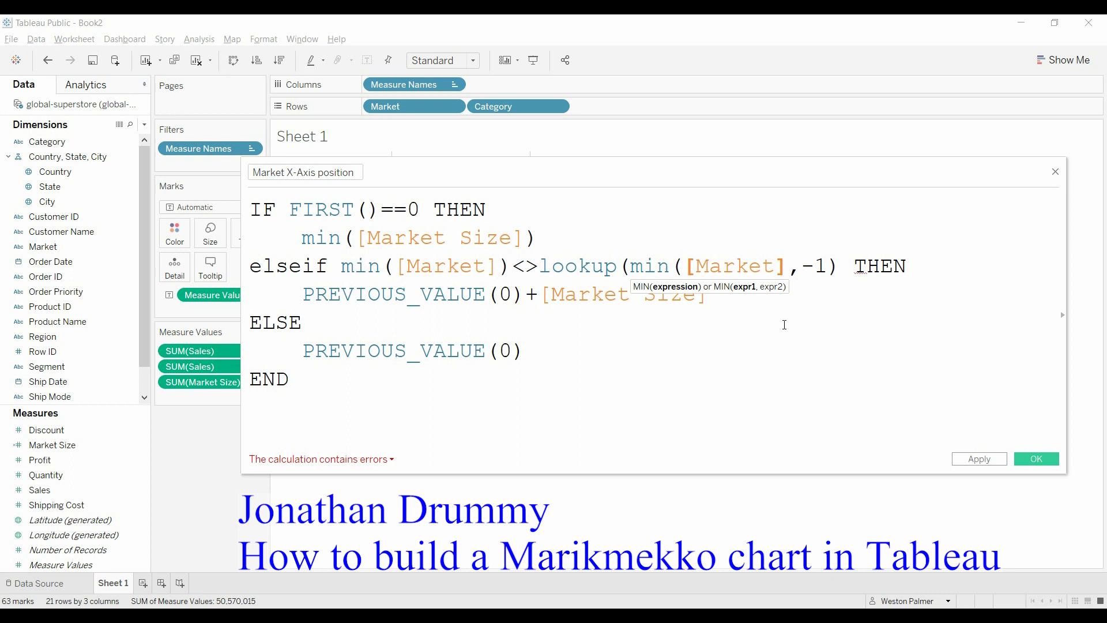
text())
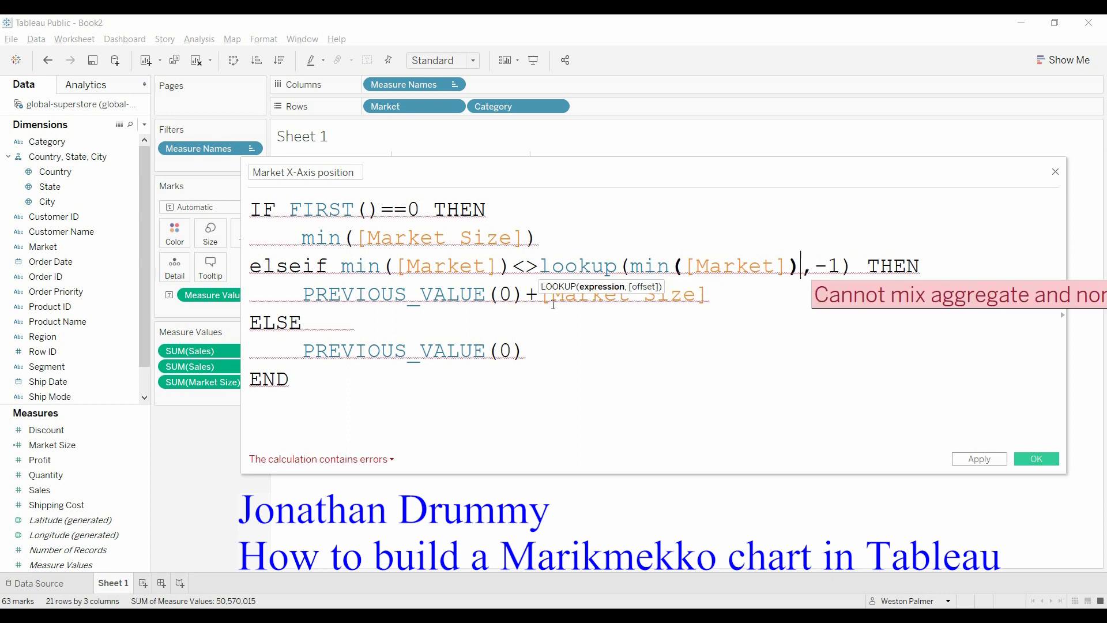
Step: Wrap [Market Size] after PREVIOUS_VALUE(0)+ in min() and save the Market X-Axis position calculation
click(545, 294)
mouse_move(545, 294)
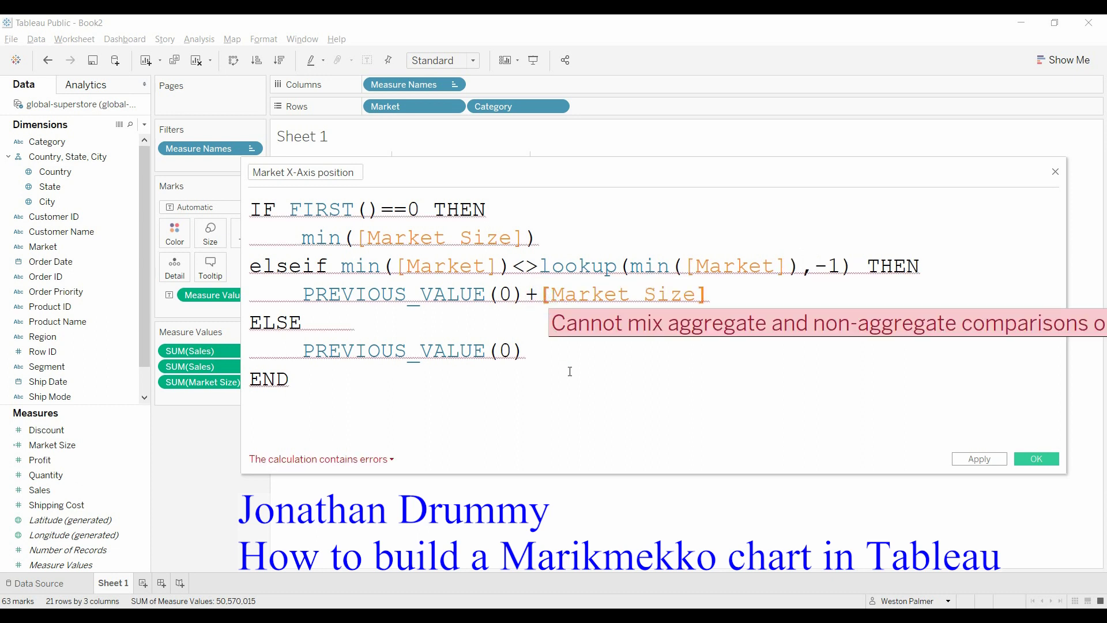
text(min()
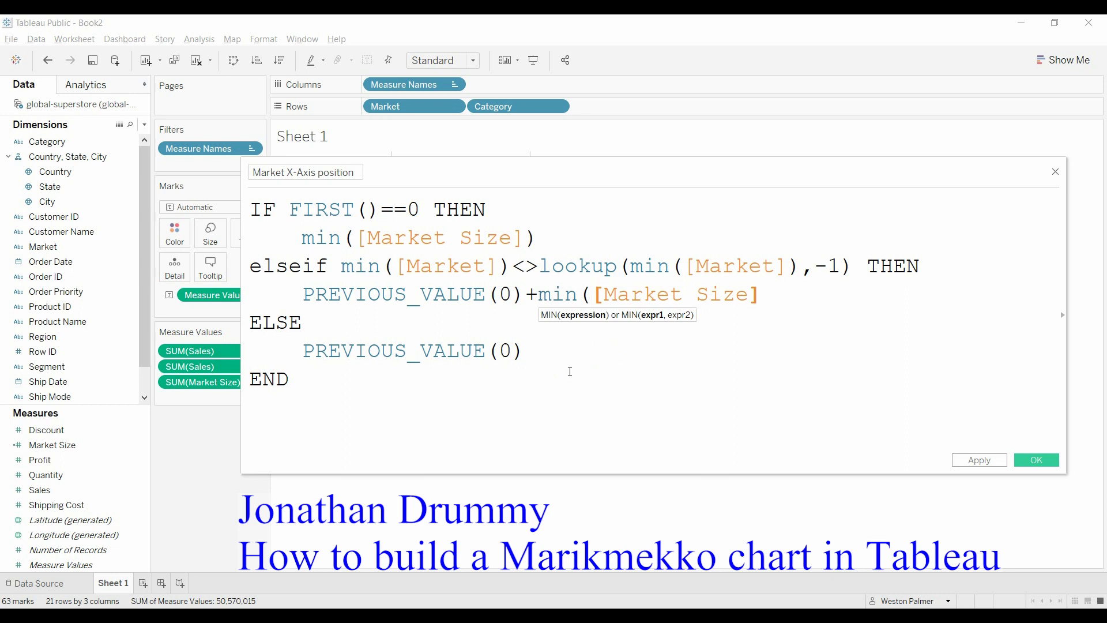
click(761, 297)
text())
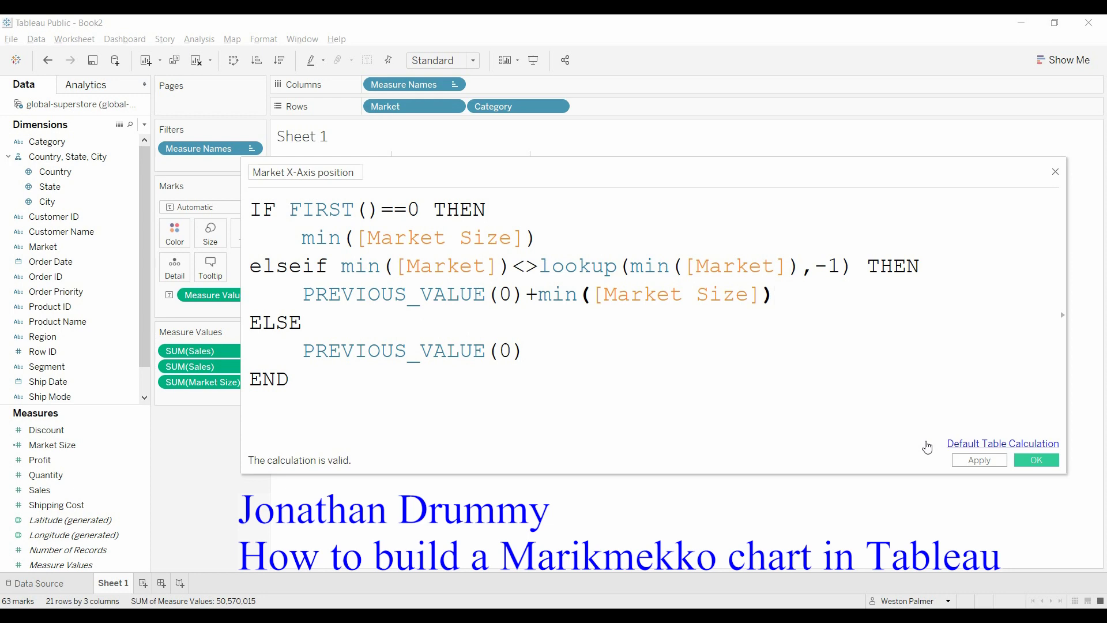
click(1029, 462)
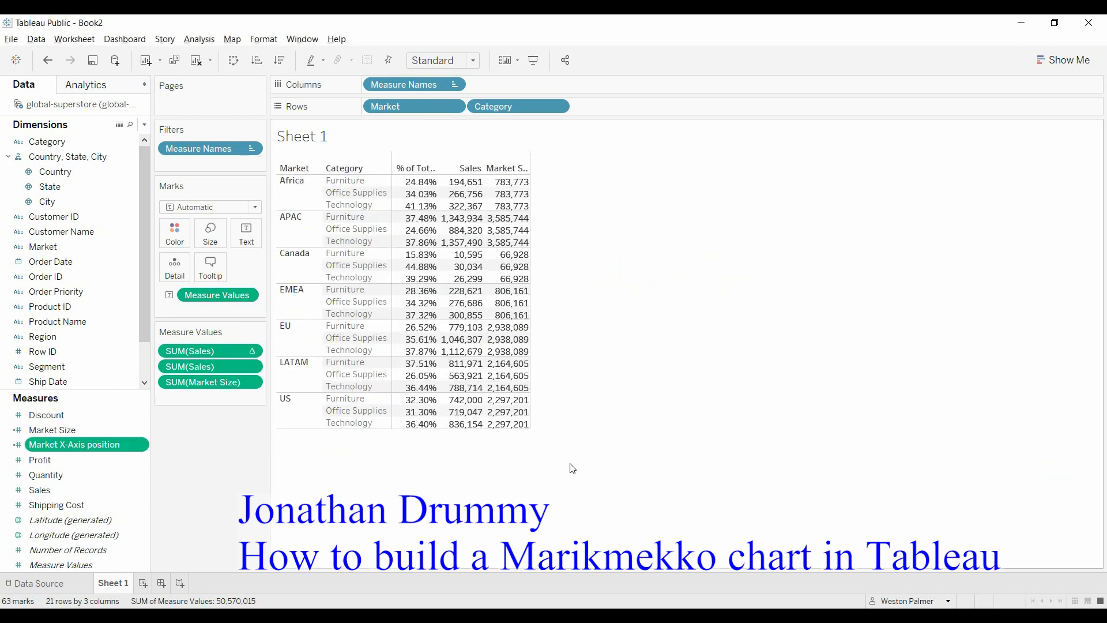
Step: Add the Market X-Axis position measure to the table's Measure Values and check its values for the Africa rows
drag(58, 444, 185, 401)
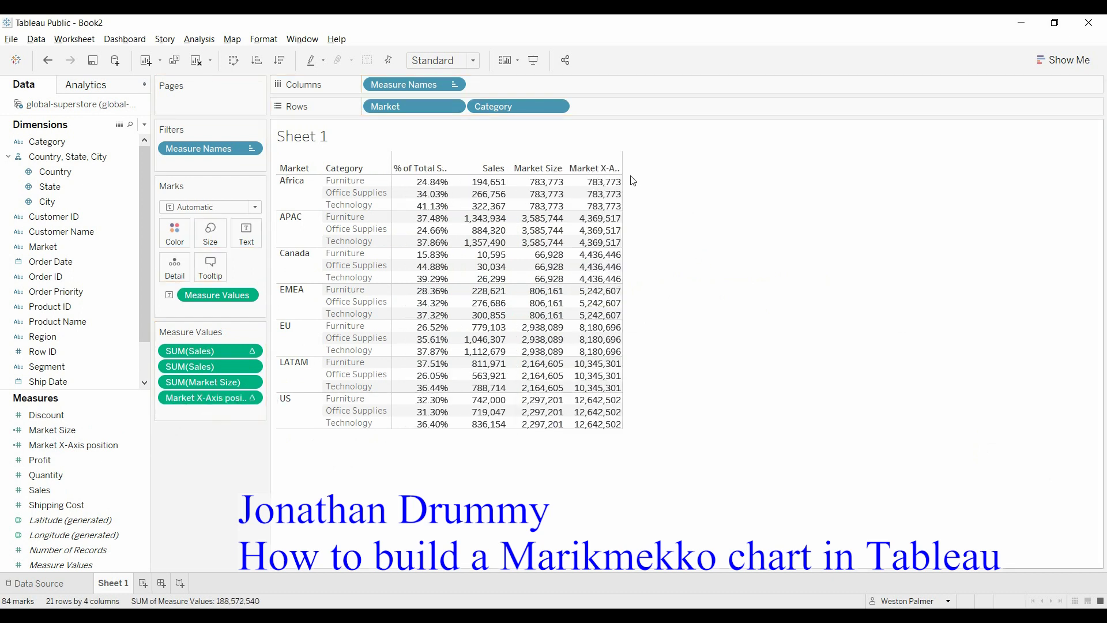
mouse_move(626, 183)
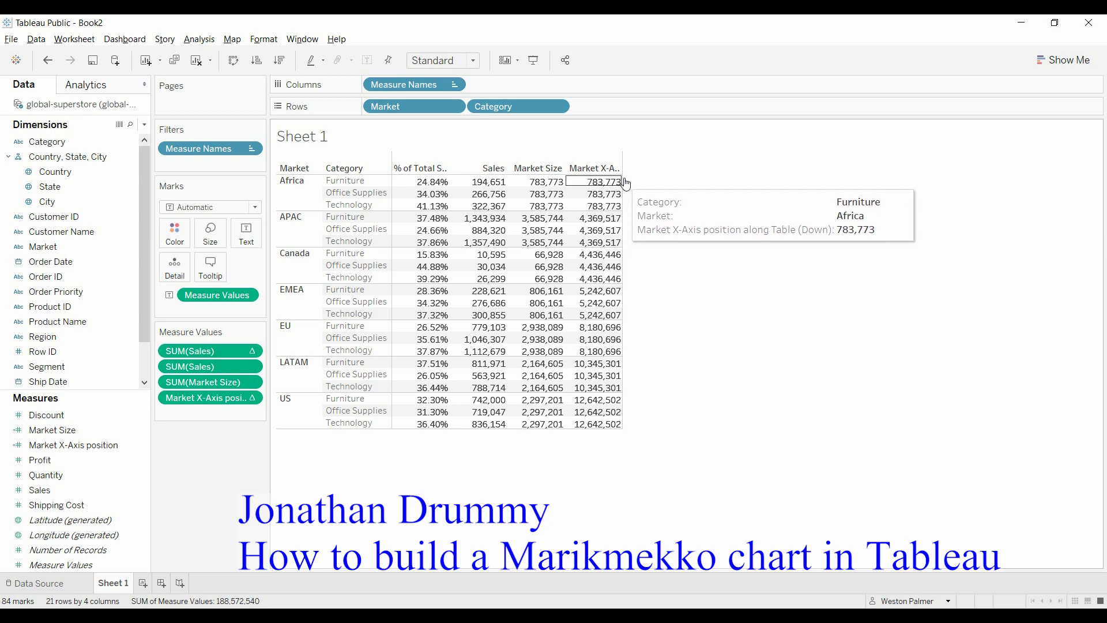
mouse_move(625, 212)
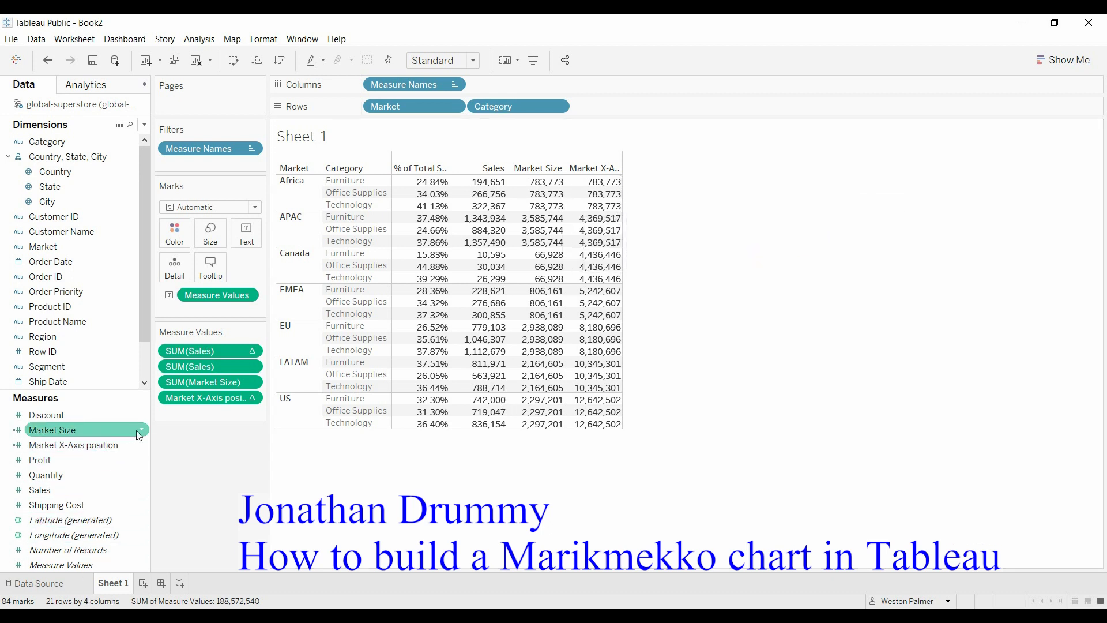
Step: Reopen the Market X-Axis position formula, compare its logic with the Africa and APAC rows of the table, and close it
right_click(143, 446)
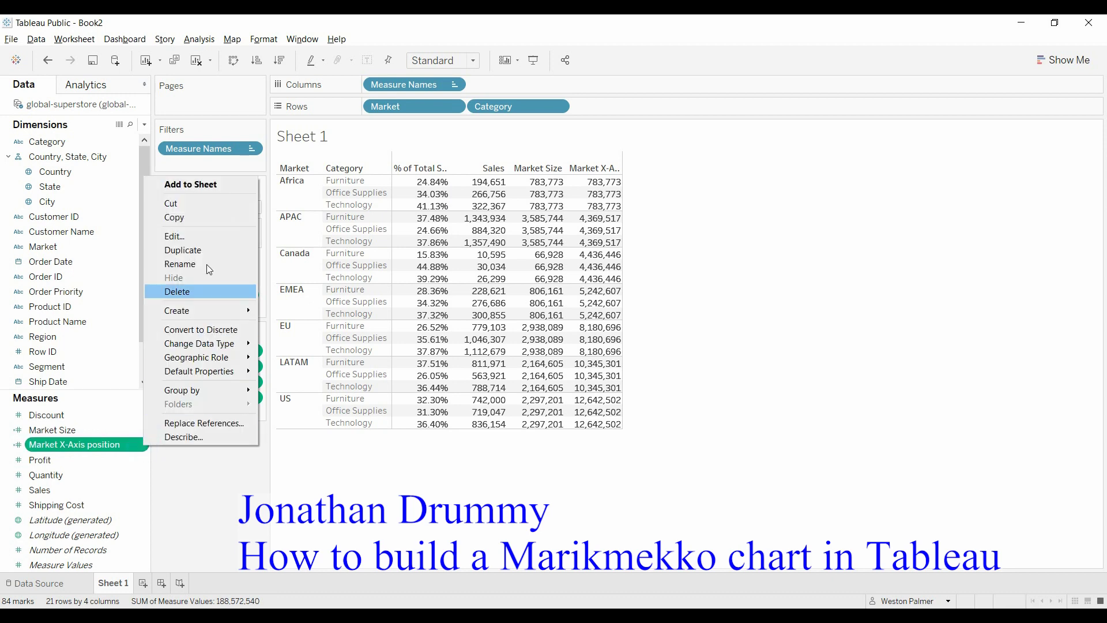
click(206, 238)
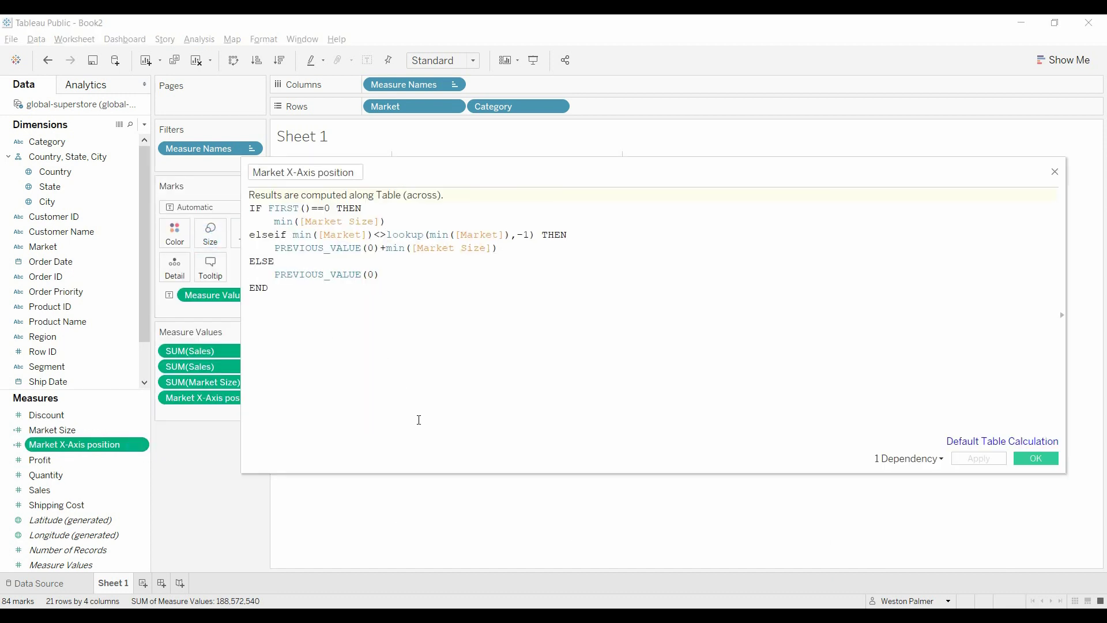
ctrl+scroll(419, 420, up, 5)
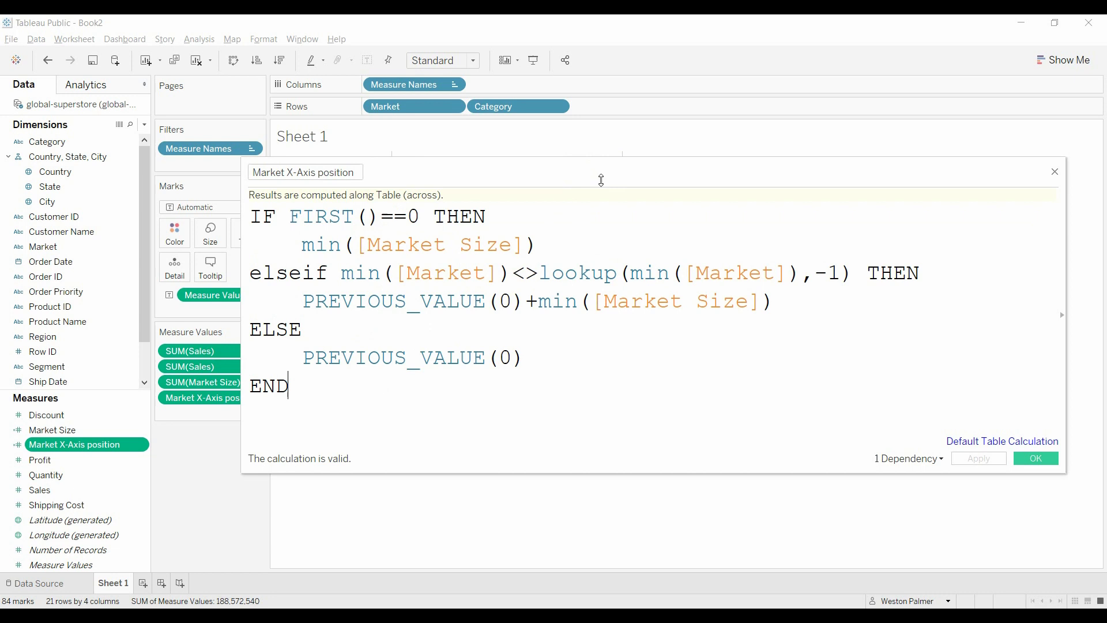
drag(601, 180, 611, 368)
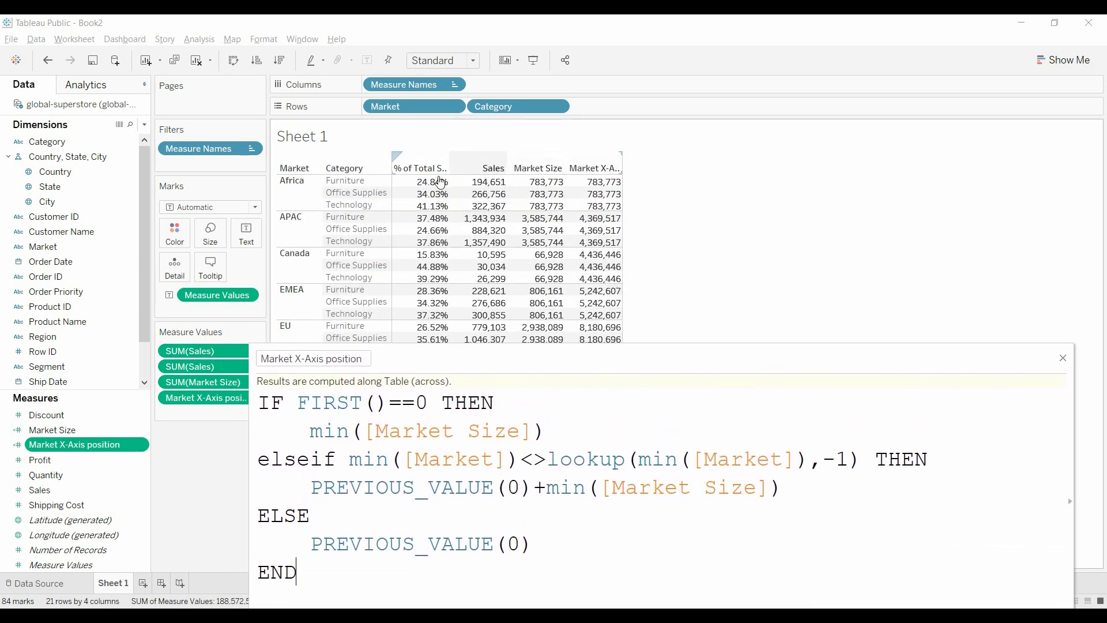
mouse_move(619, 198)
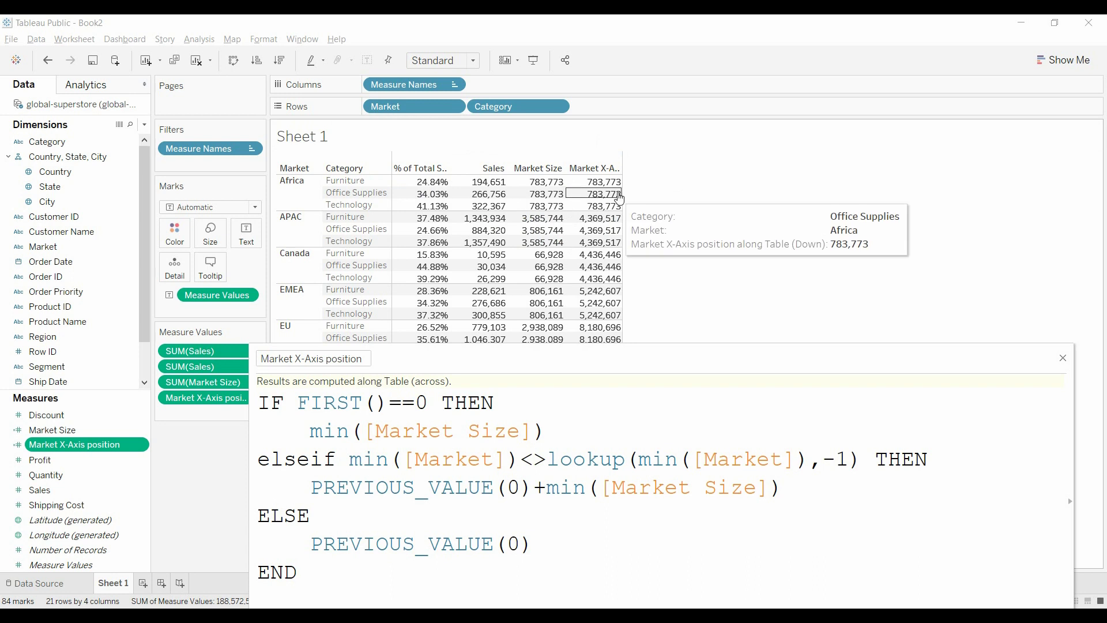
mouse_move(625, 225)
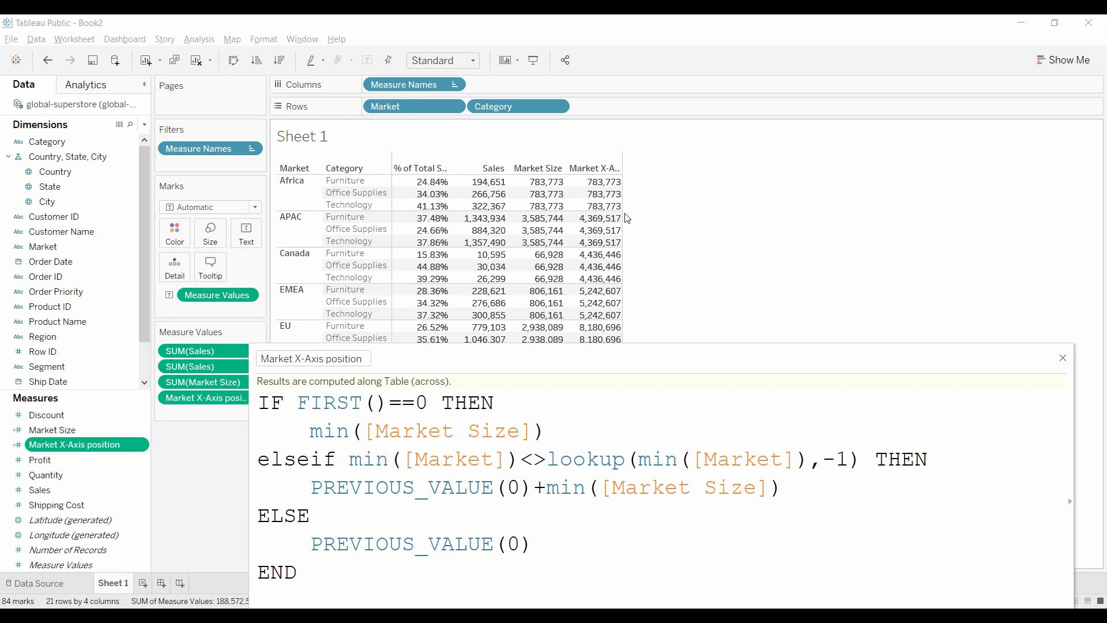
mouse_move(587, 208)
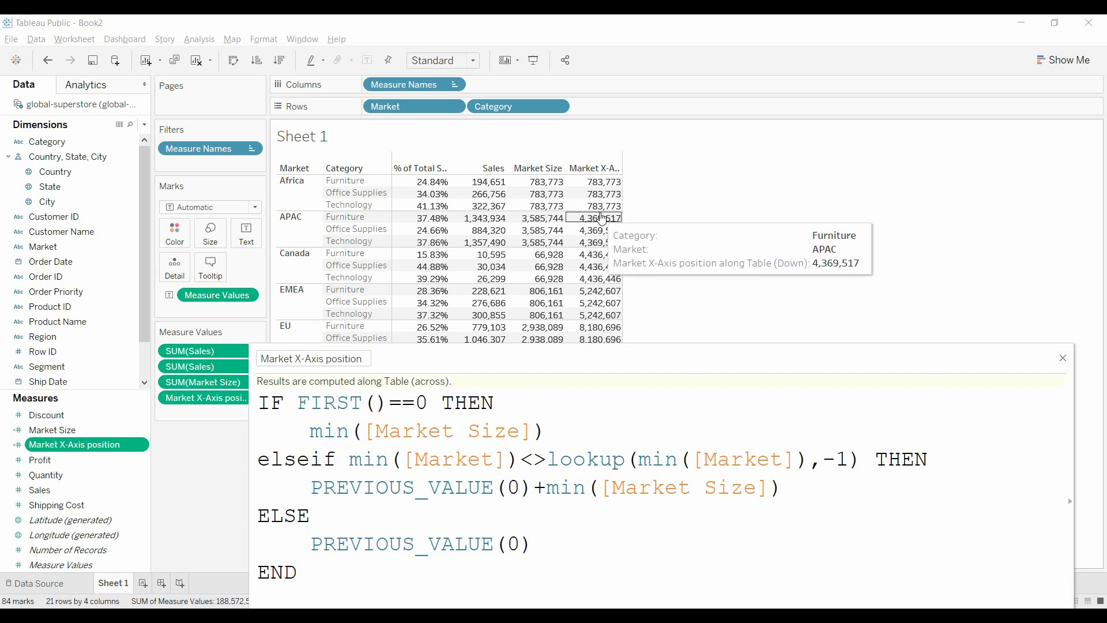
mouse_move(555, 225)
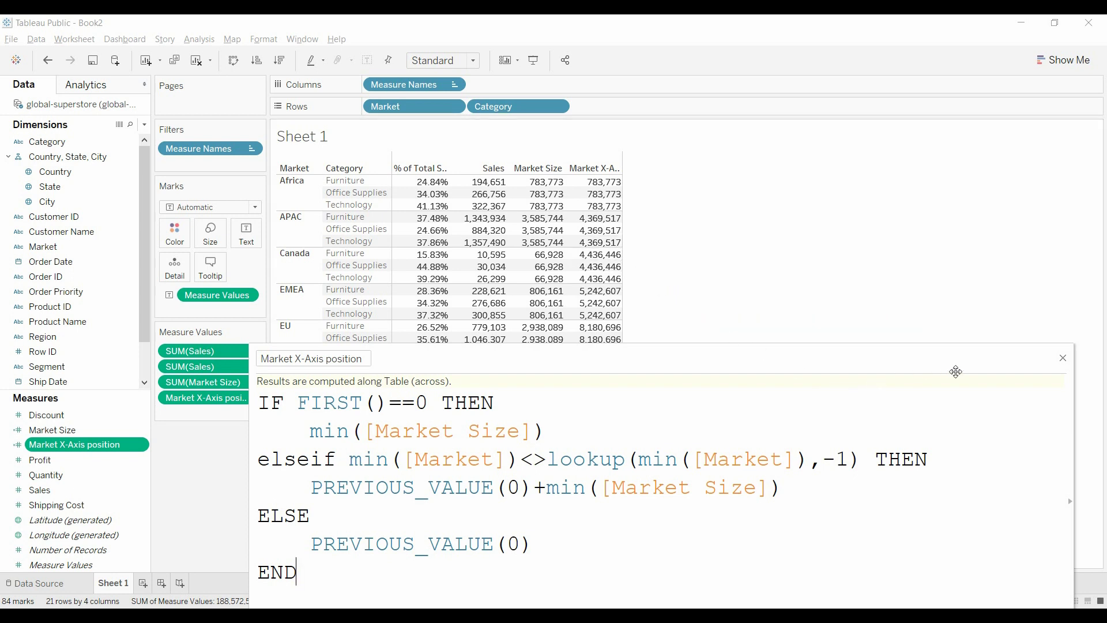
click(1064, 358)
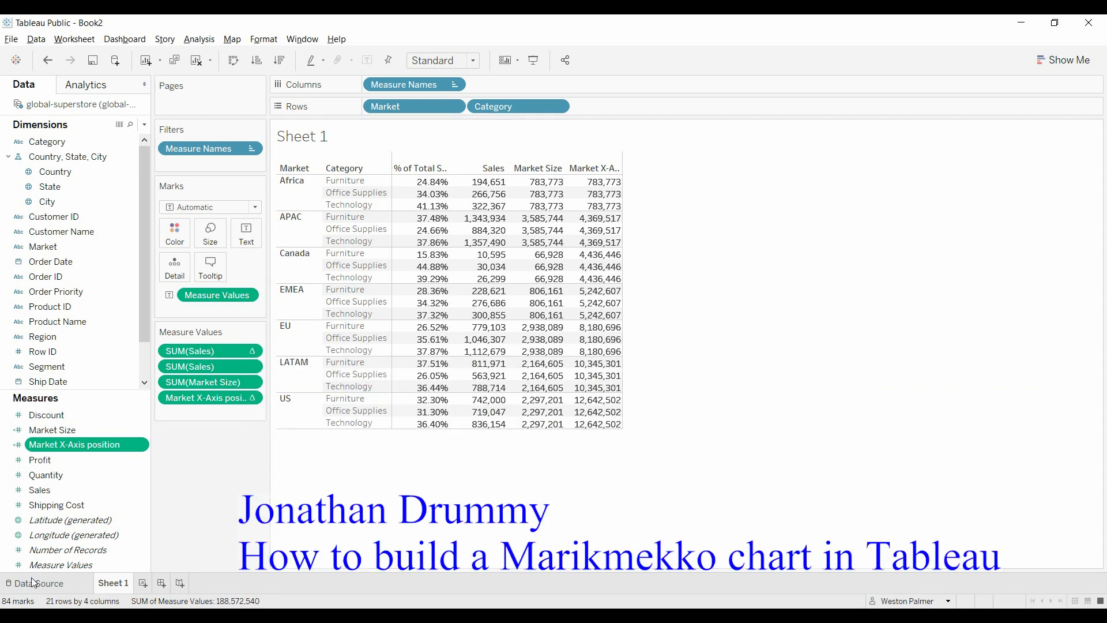
Step: Duplicate Sheet 1 and rename the copy as Chart
right_click(109, 587)
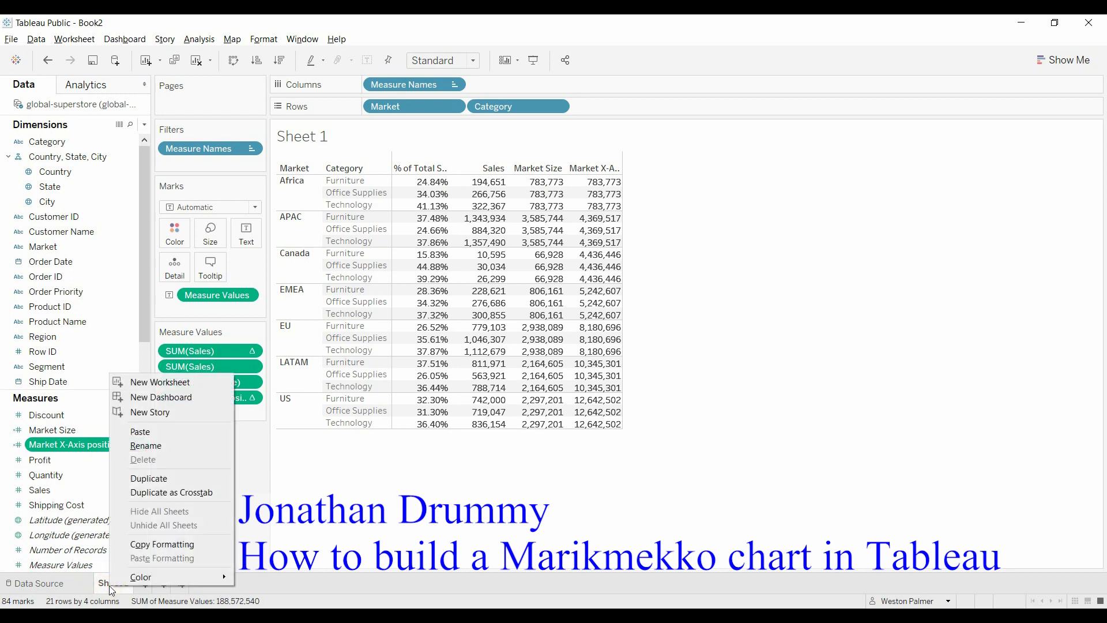
click(174, 478)
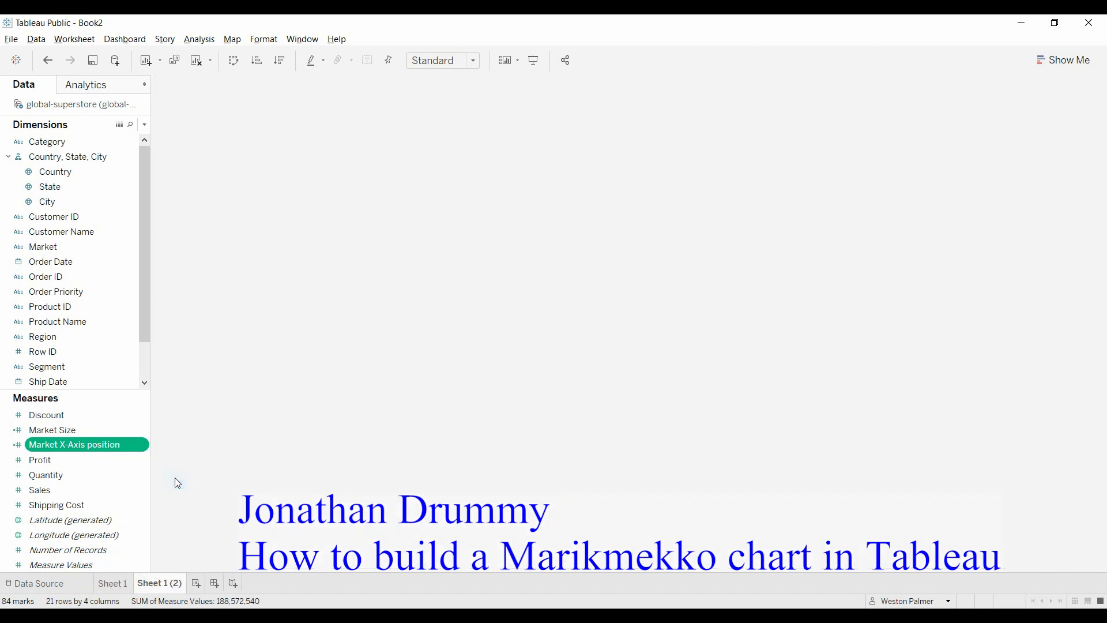
double_click(178, 583)
text(C)
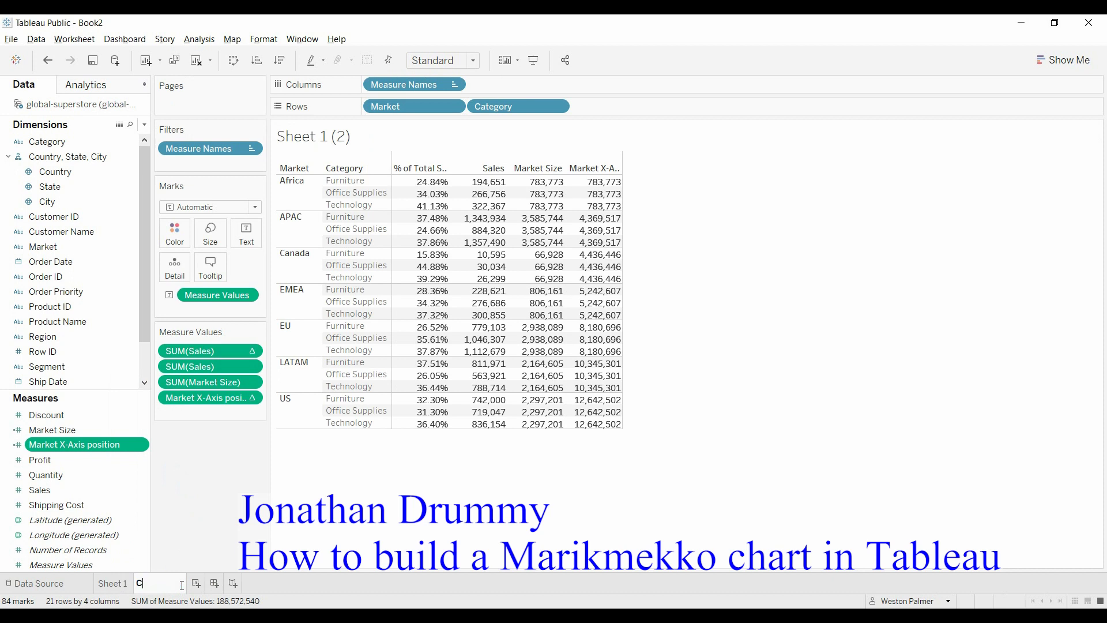
text(hart)
key(Return)
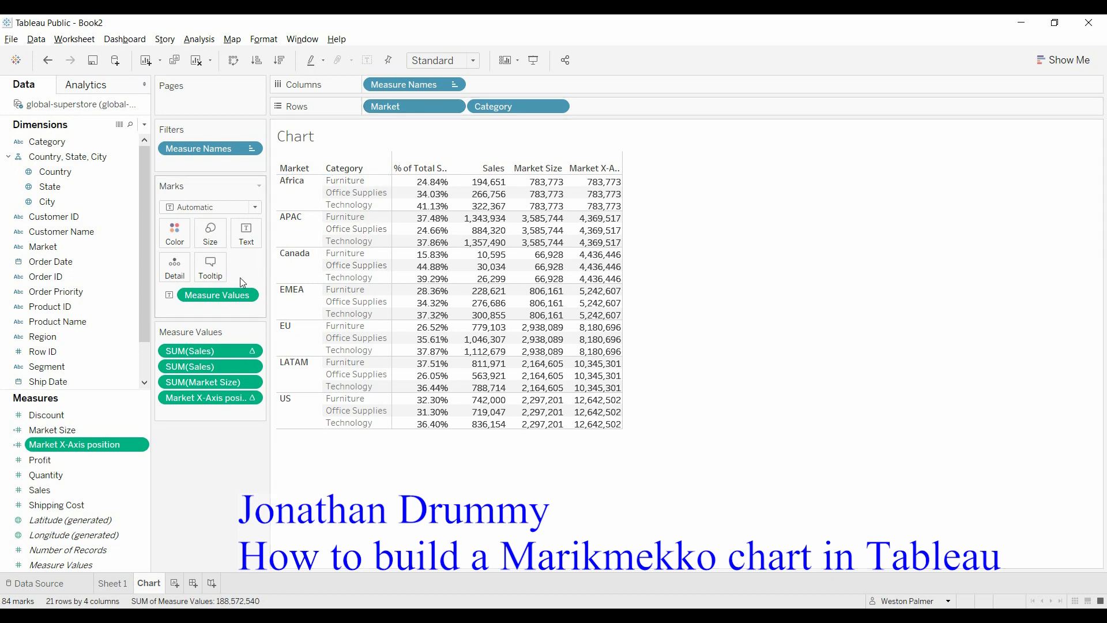
Step: Clear the Chart sheet's layout by removing Measure Names from Columns and moving Measure Values, Category and Market to Detail
drag(217, 297, 180, 265)
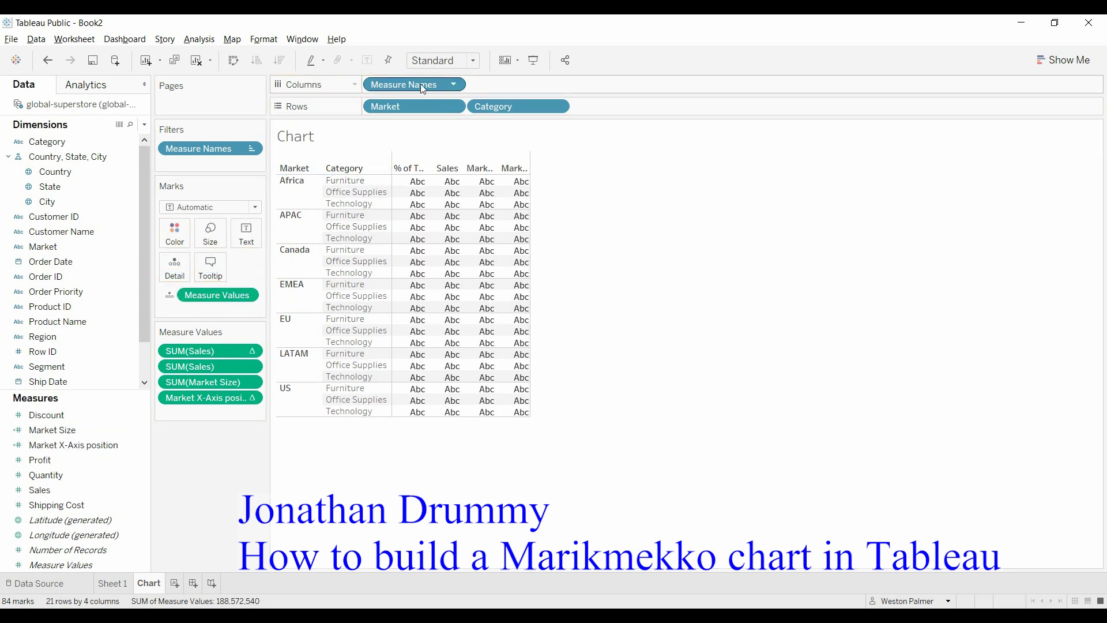
drag(423, 88, 214, 485)
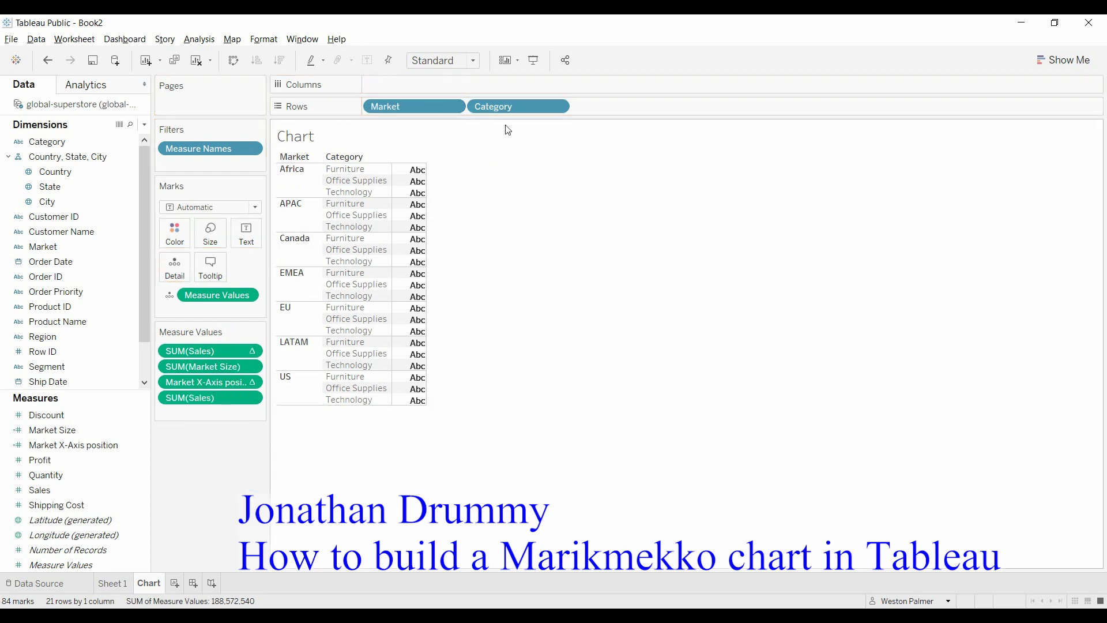
drag(506, 106, 174, 265)
drag(411, 106, 183, 271)
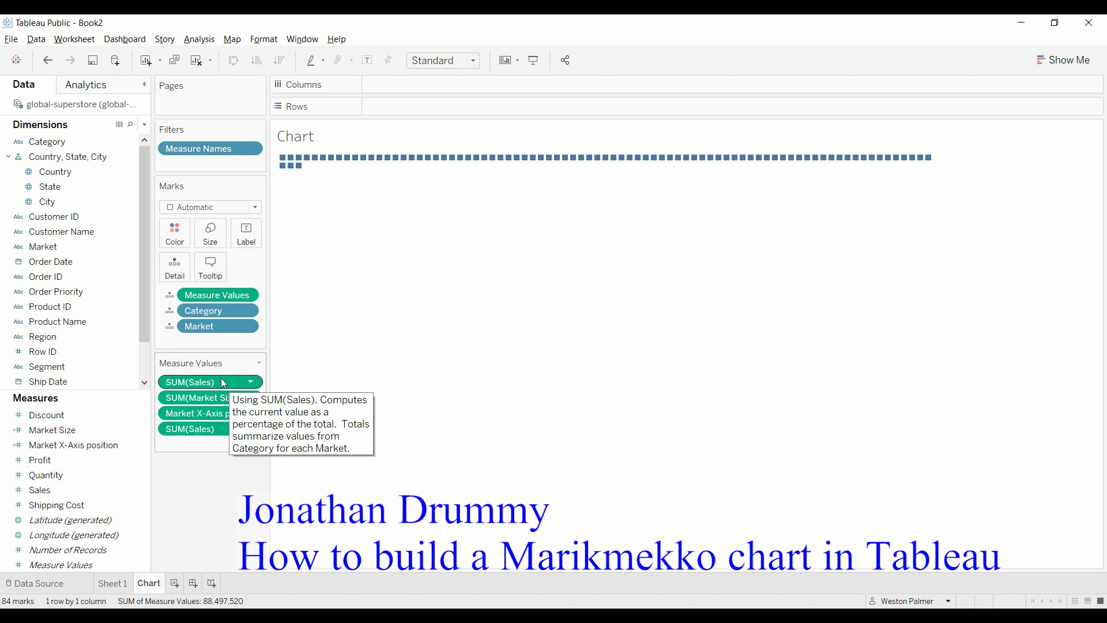
Step: Plot the percent-of-total SUM(Sales) on Rows against Market X-Axis position on Columns, using the Bar mark type
drag(223, 383, 410, 113)
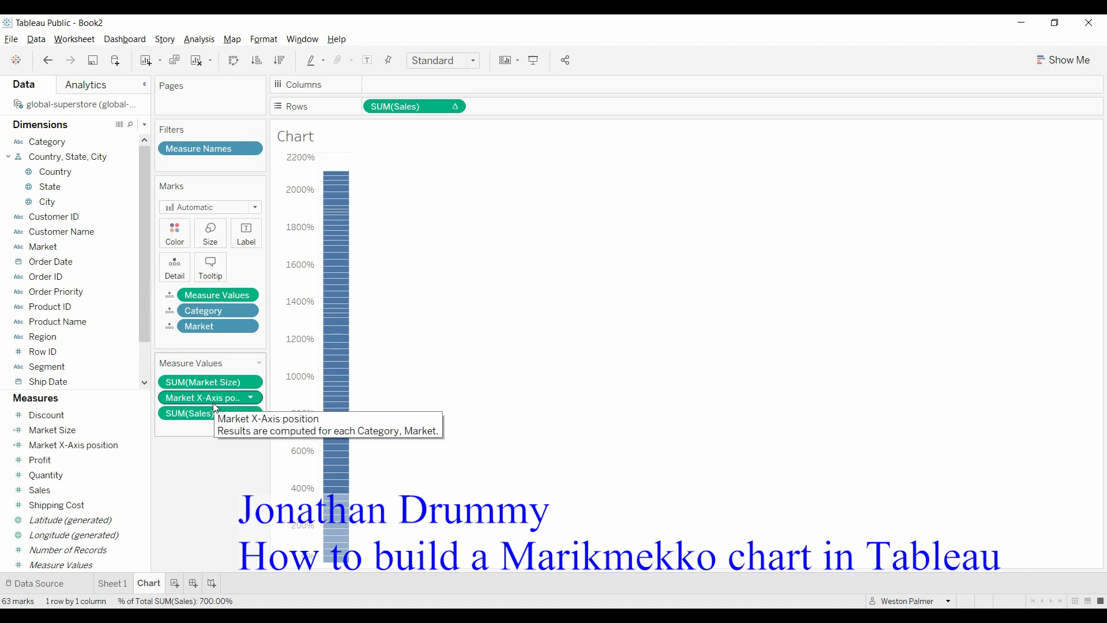
drag(212, 399, 414, 88)
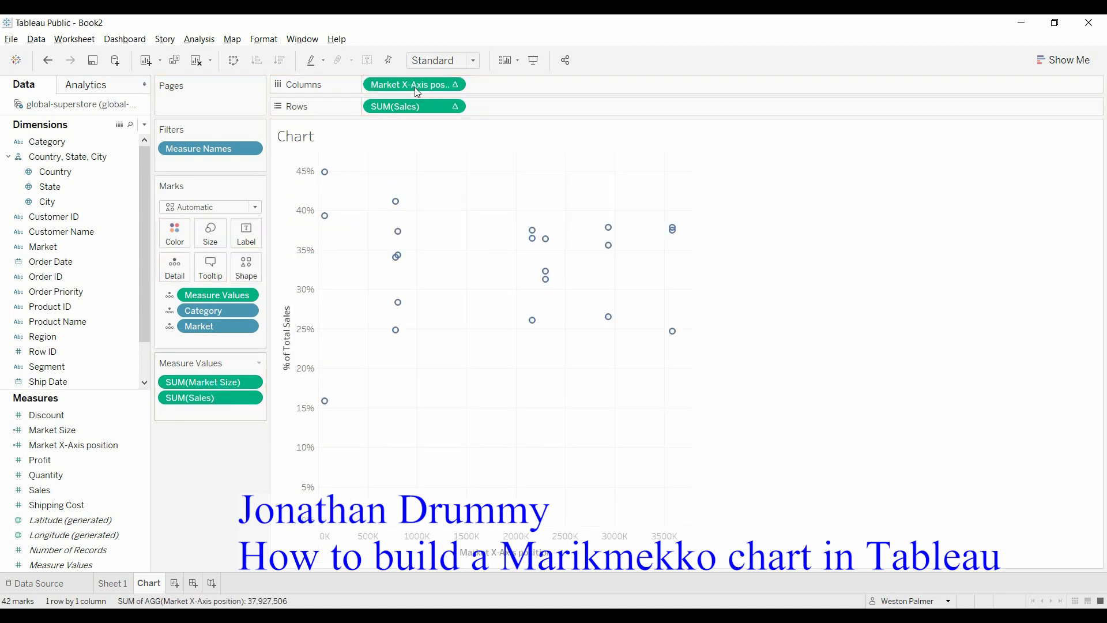
click(256, 208)
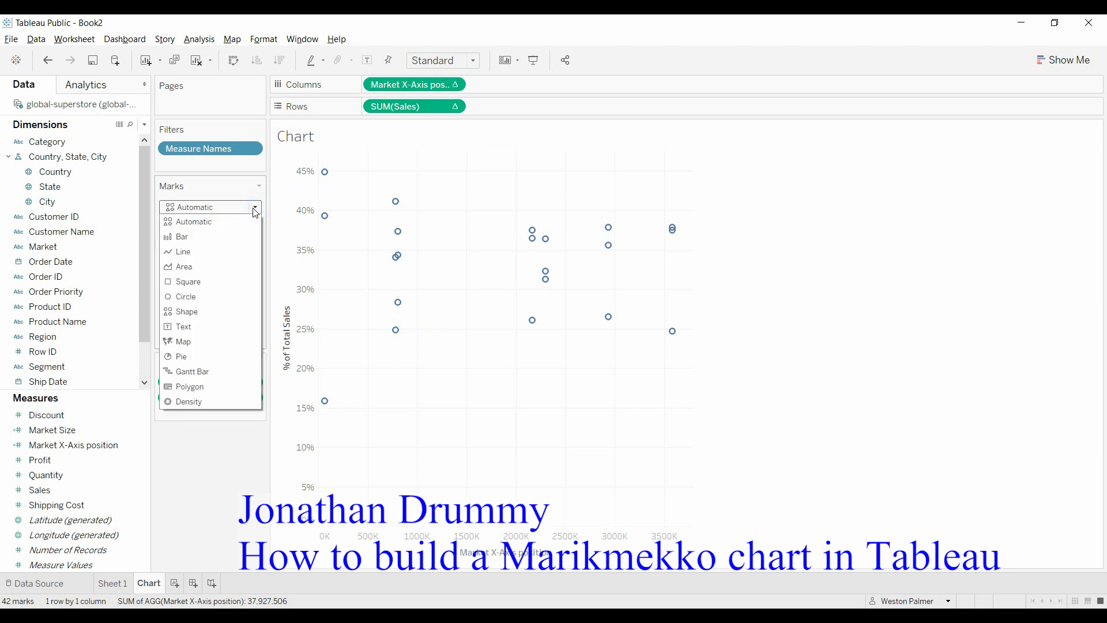
click(224, 238)
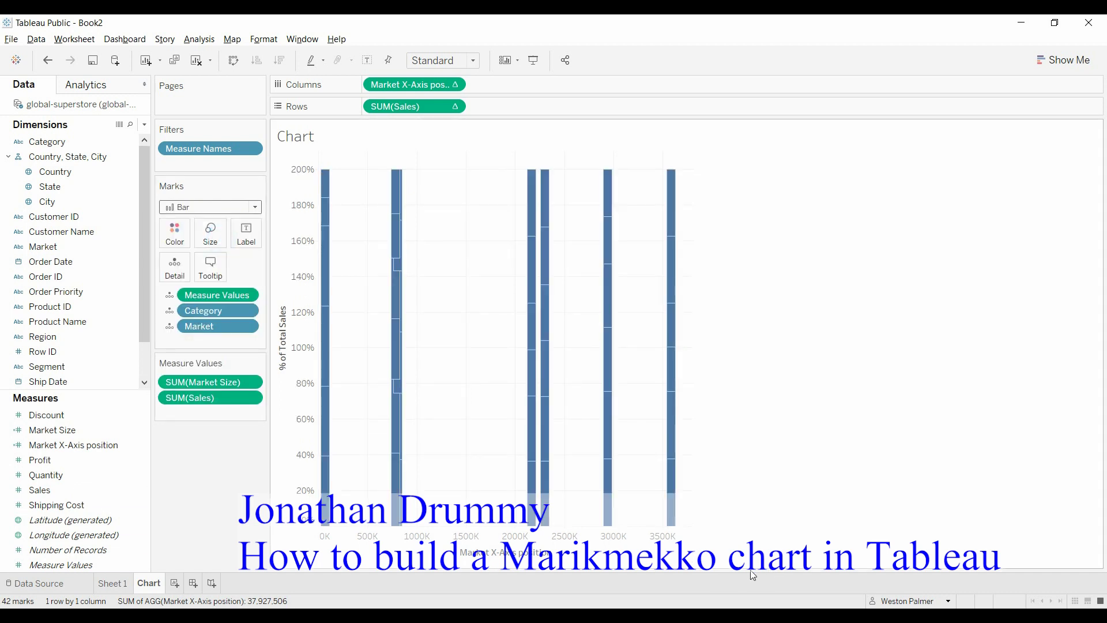
mouse_move(326, 190)
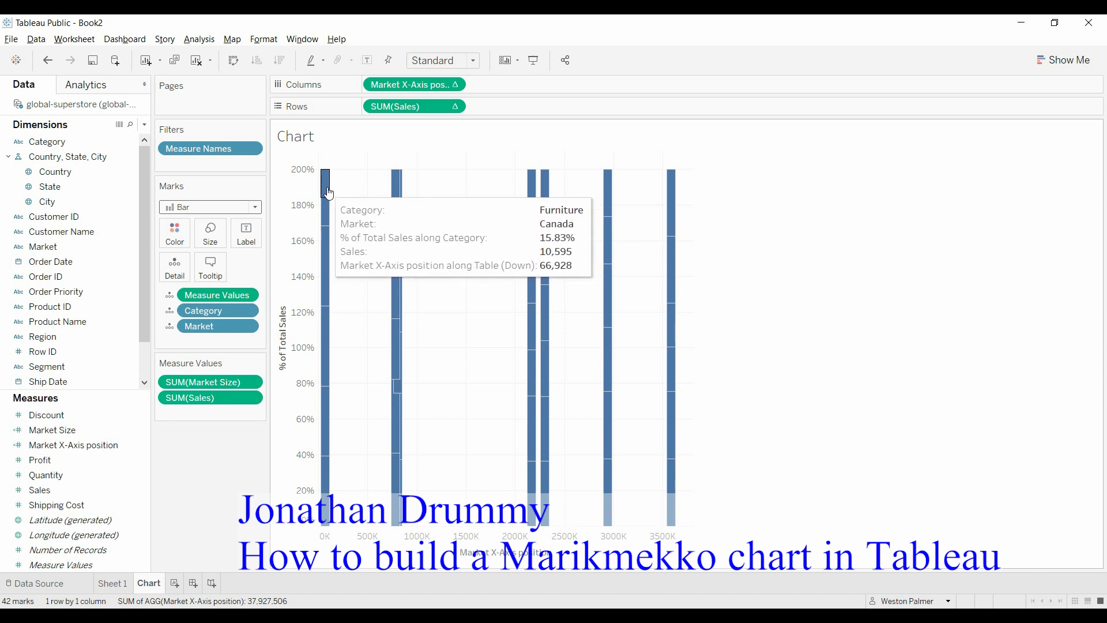
Step: Inspect the Canada, EMEA, Africa and LATAM bars for their category, market size and Market X-Axis position details
mouse_move(327, 229)
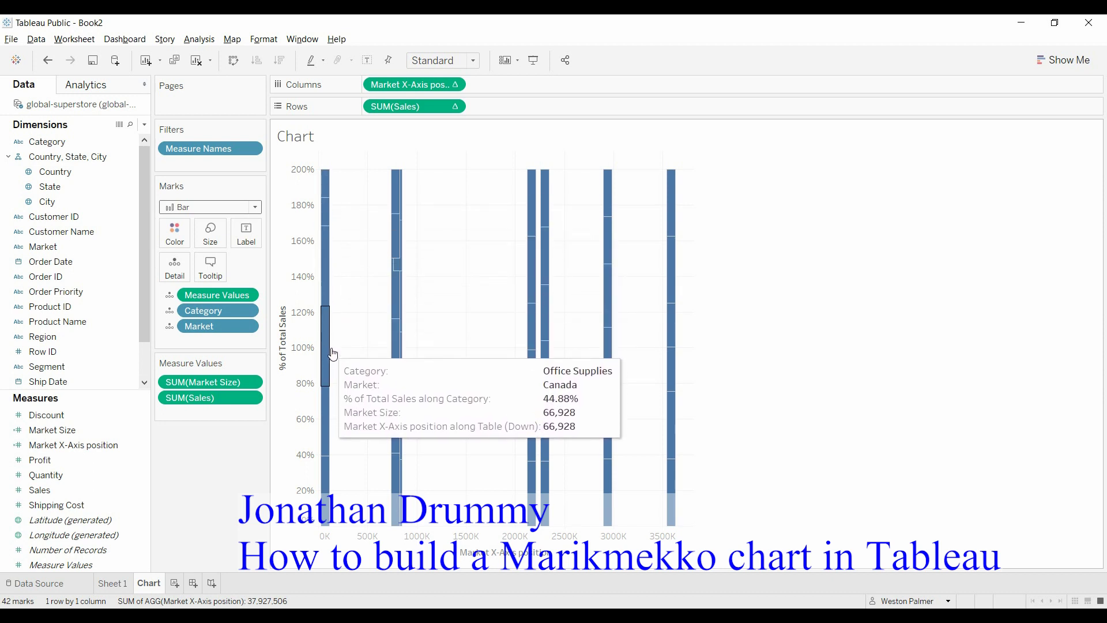
mouse_move(330, 487)
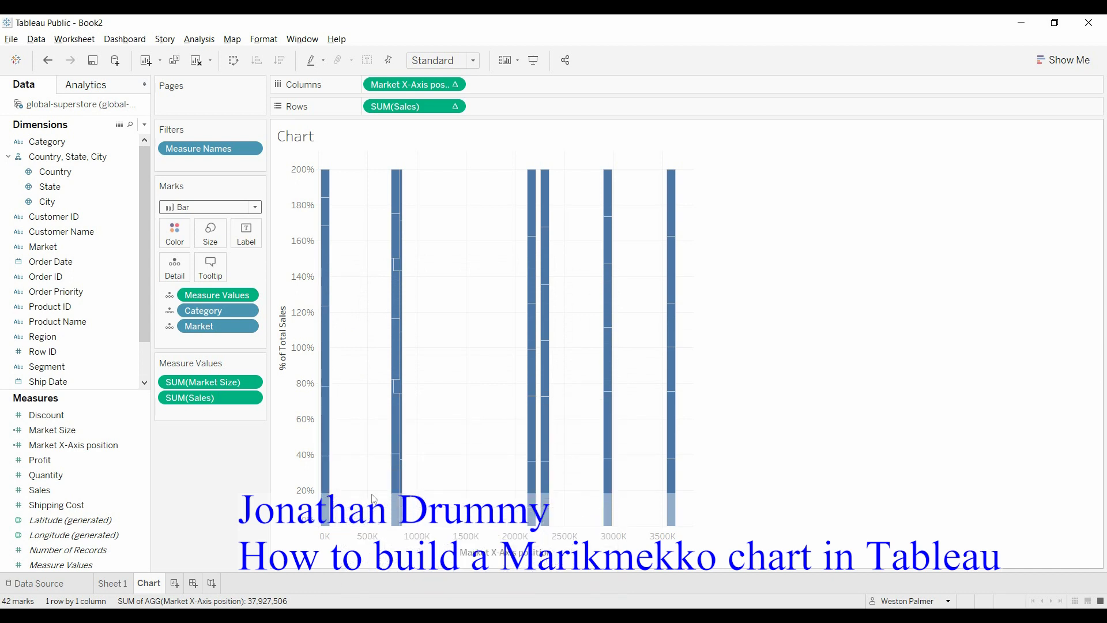
mouse_move(405, 476)
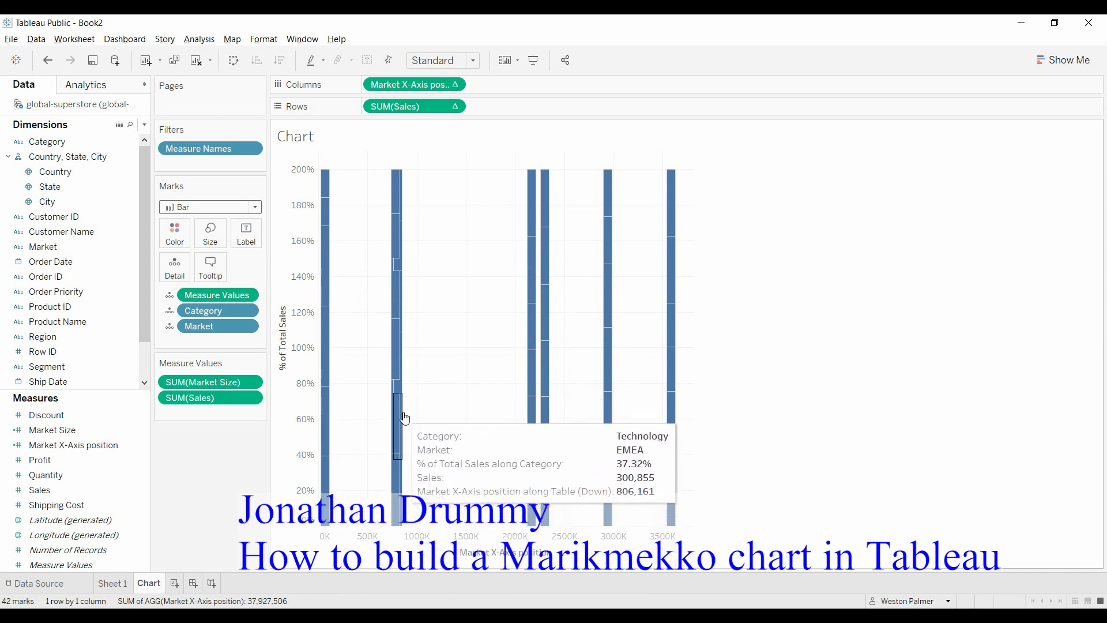
mouse_move(402, 414)
mouse_move(399, 312)
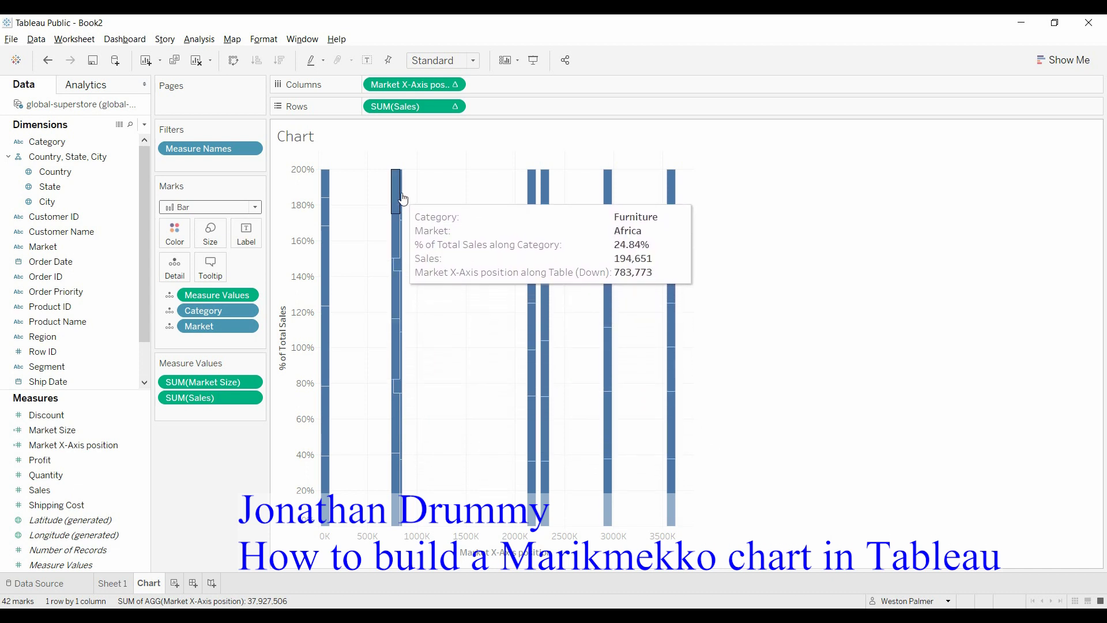
mouse_move(546, 189)
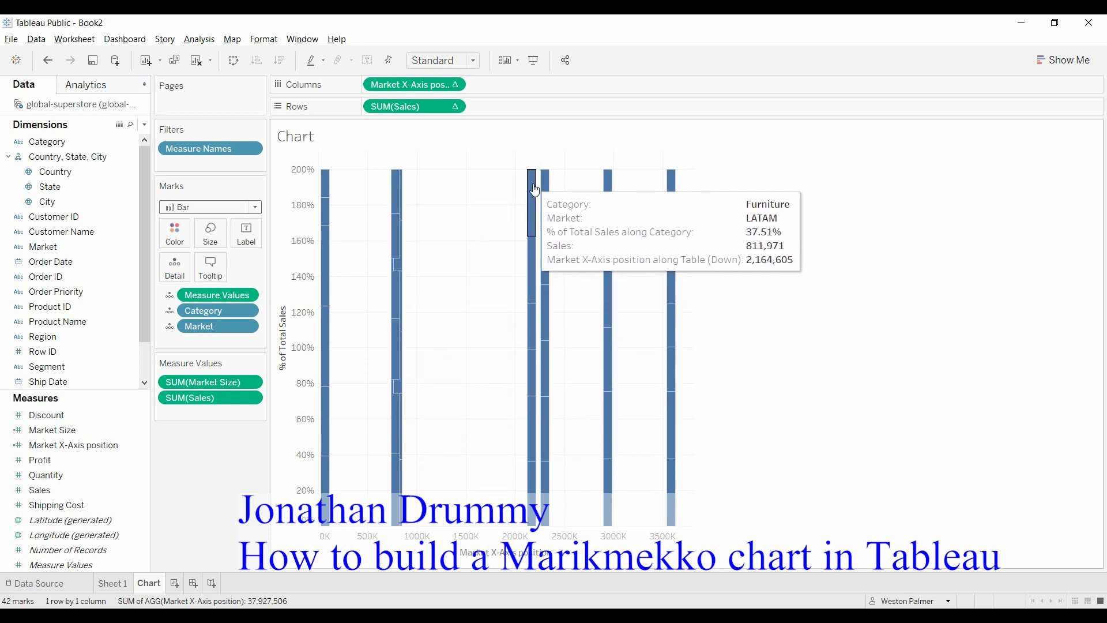
mouse_move(531, 321)
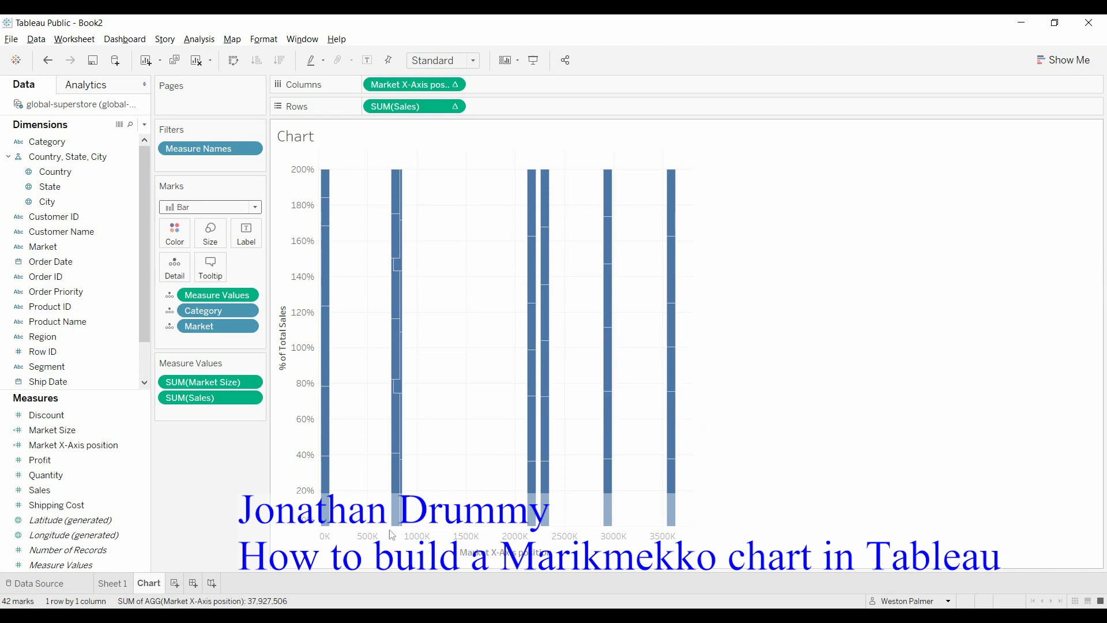
Step: Compare the bars' placement along the horizontal axis with the Market X-Axis position values in Sheet 1, returning to the Chart sheet
click(120, 587)
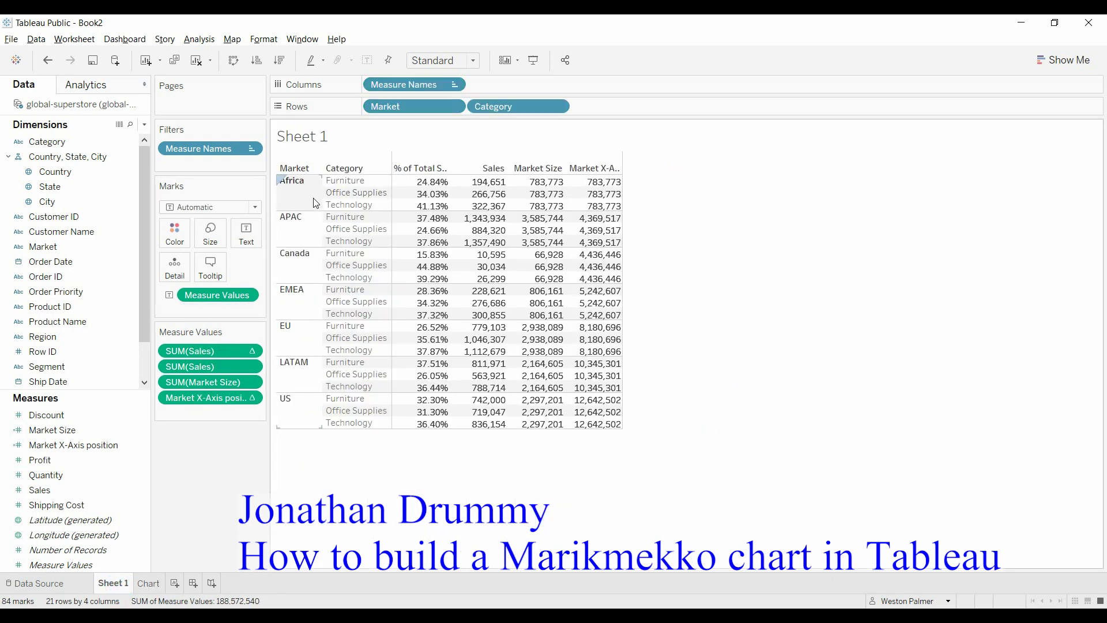
click(148, 584)
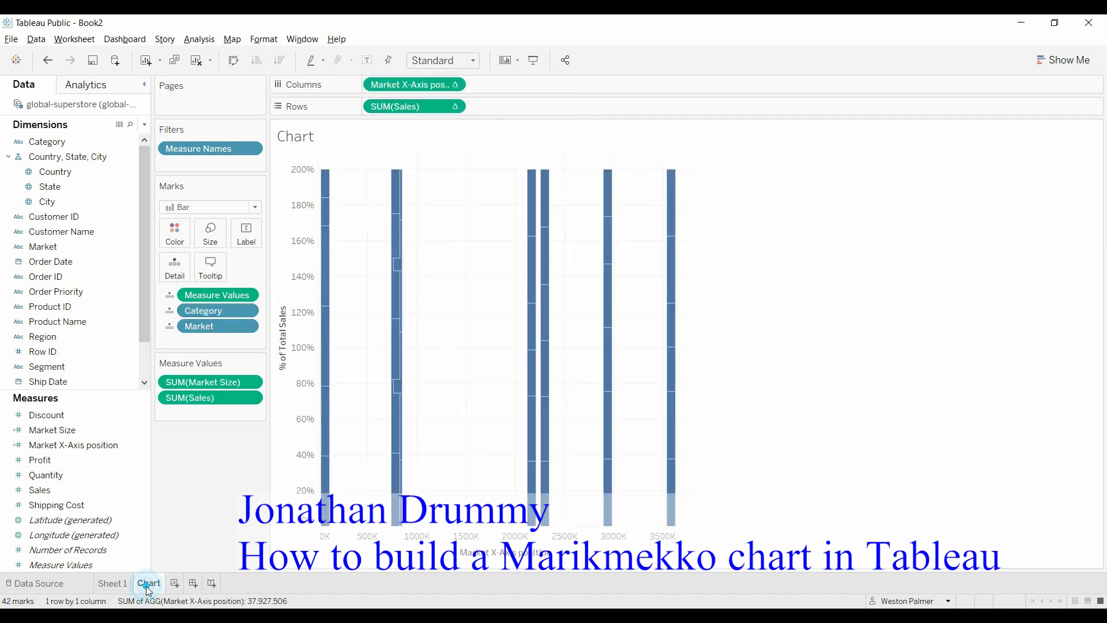
click(455, 86)
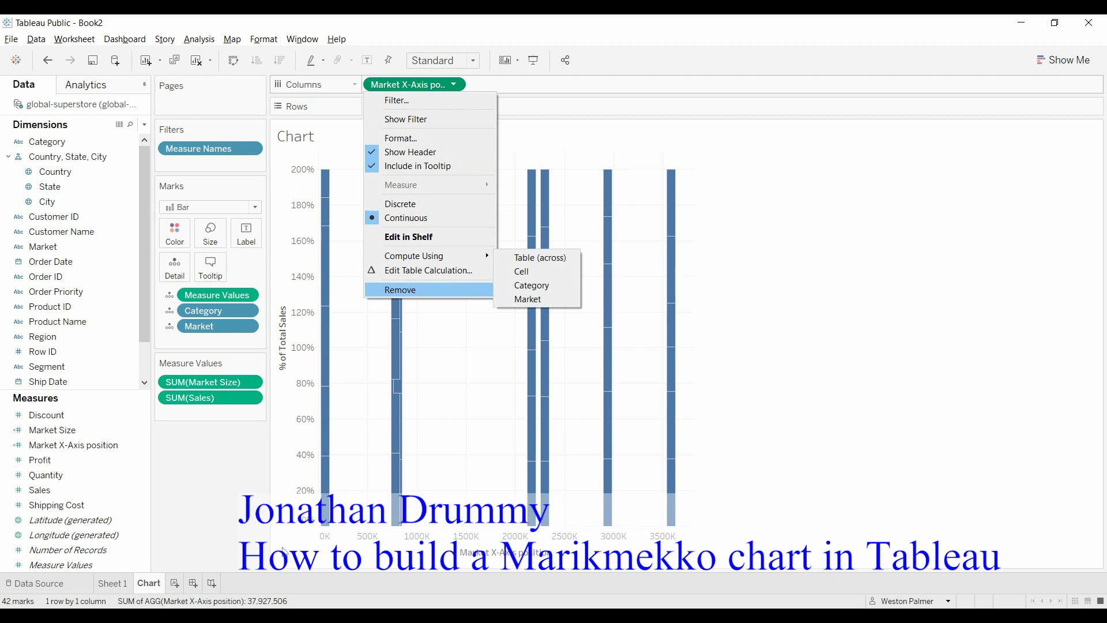
click(283, 524)
mouse_move(330, 526)
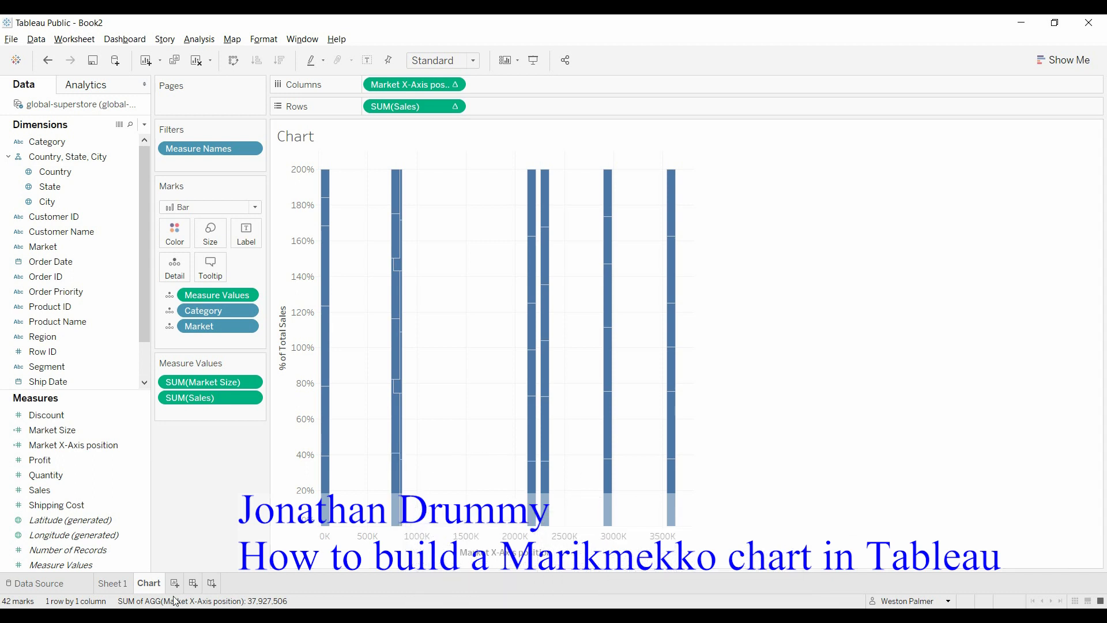
click(118, 586)
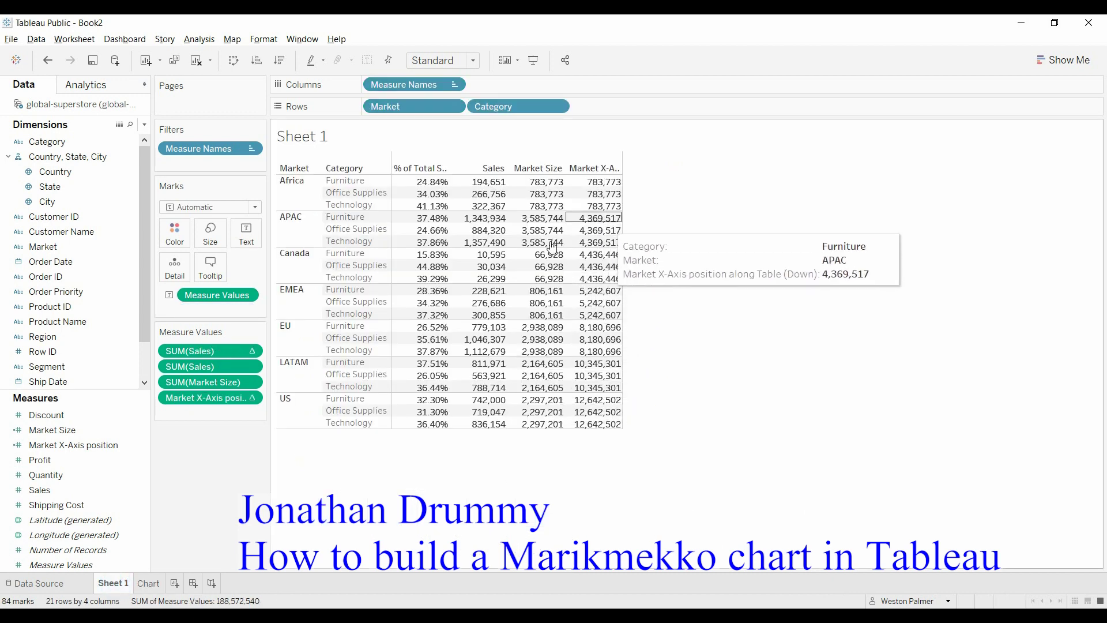
click(148, 585)
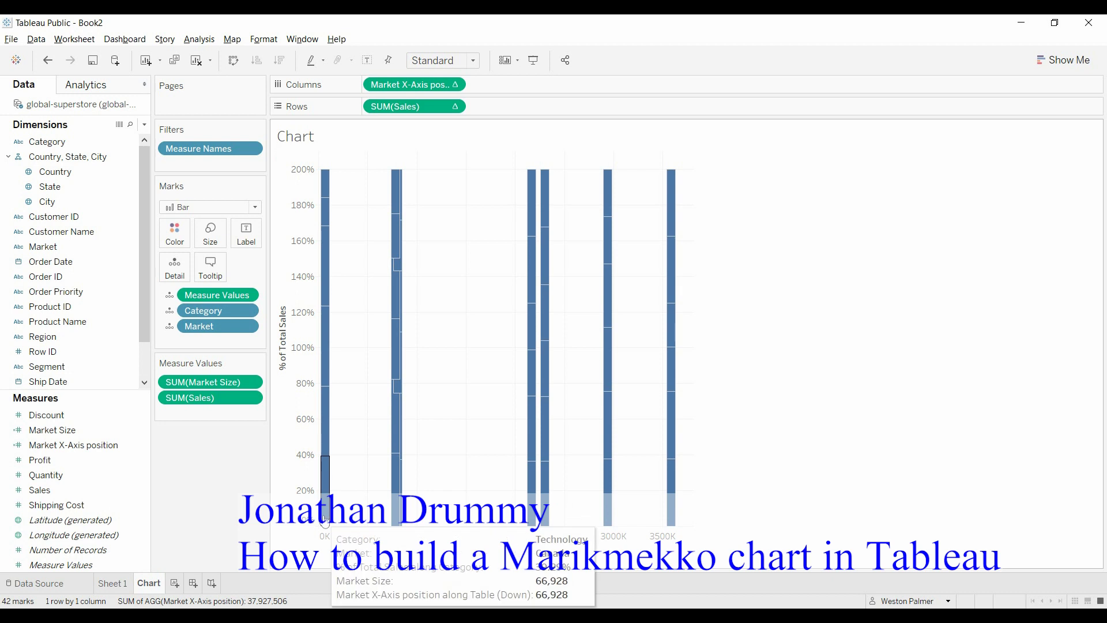
Step: Set the Market X-Axis position table calculation on Columns to compute using Market
click(455, 85)
mouse_move(453, 259)
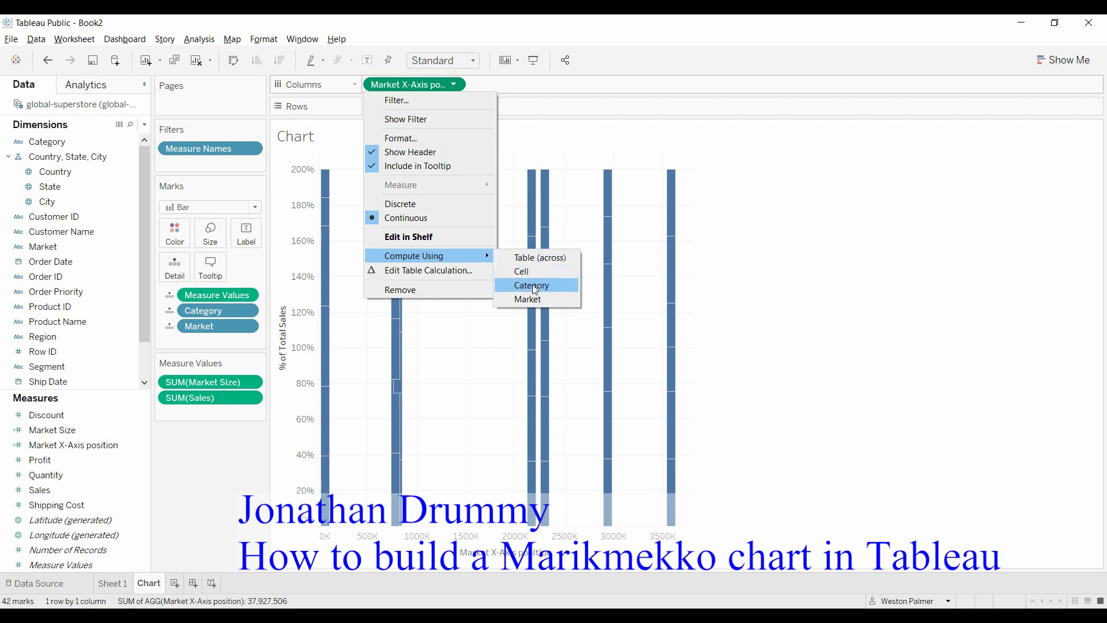
click(538, 300)
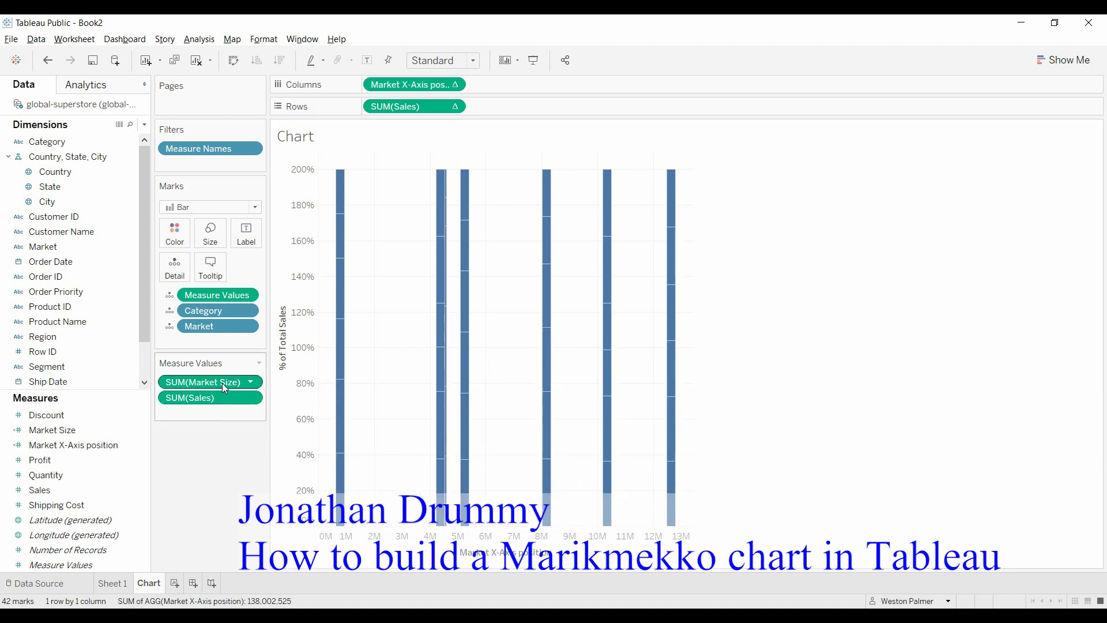
Step: Assign SUM(Market Size) to the bars' Size and make their width Fixed in axis units with Right alignment
drag(223, 383, 221, 246)
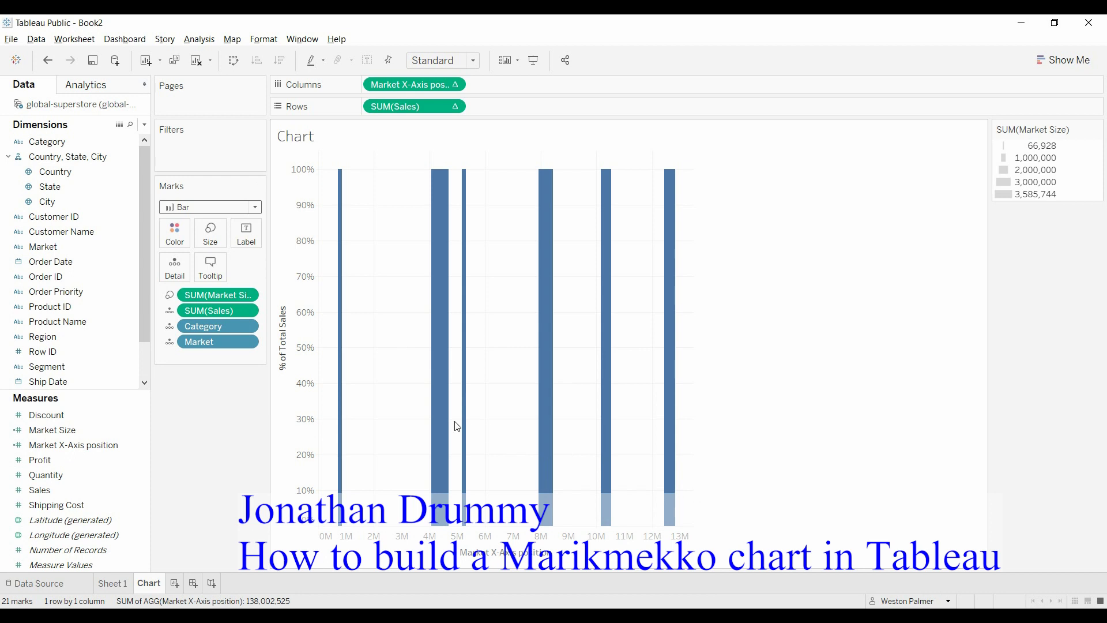
click(218, 241)
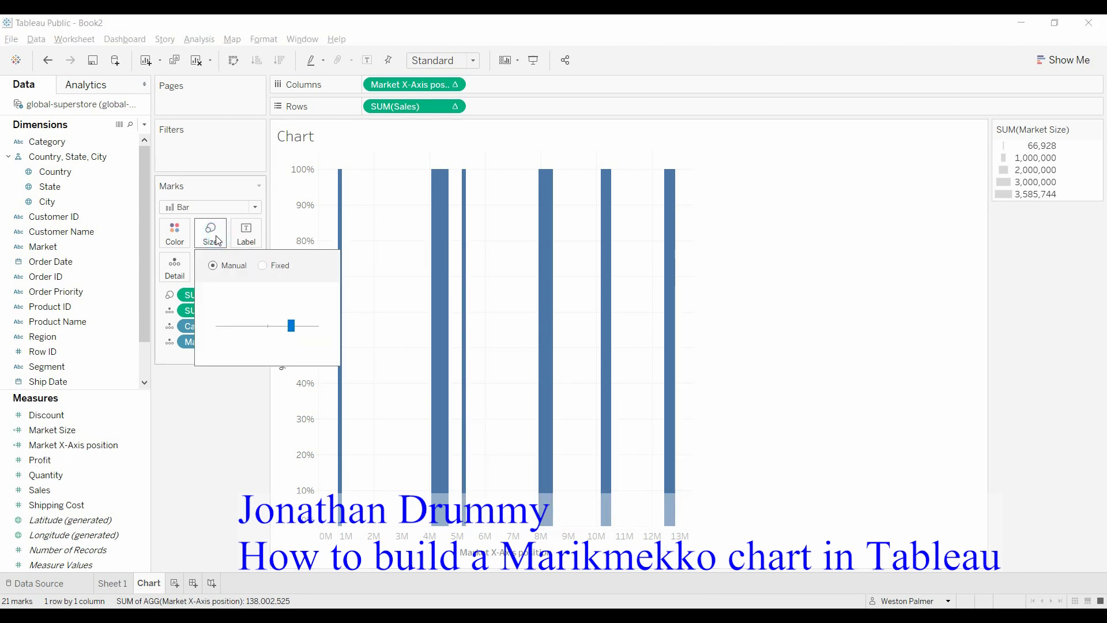
click(265, 269)
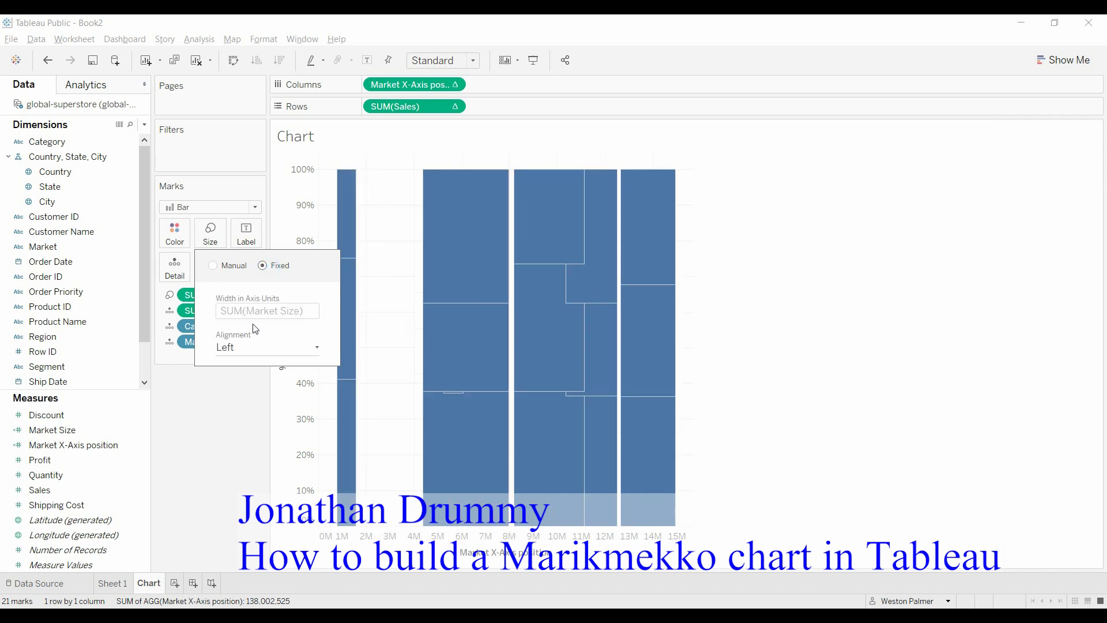
click(317, 349)
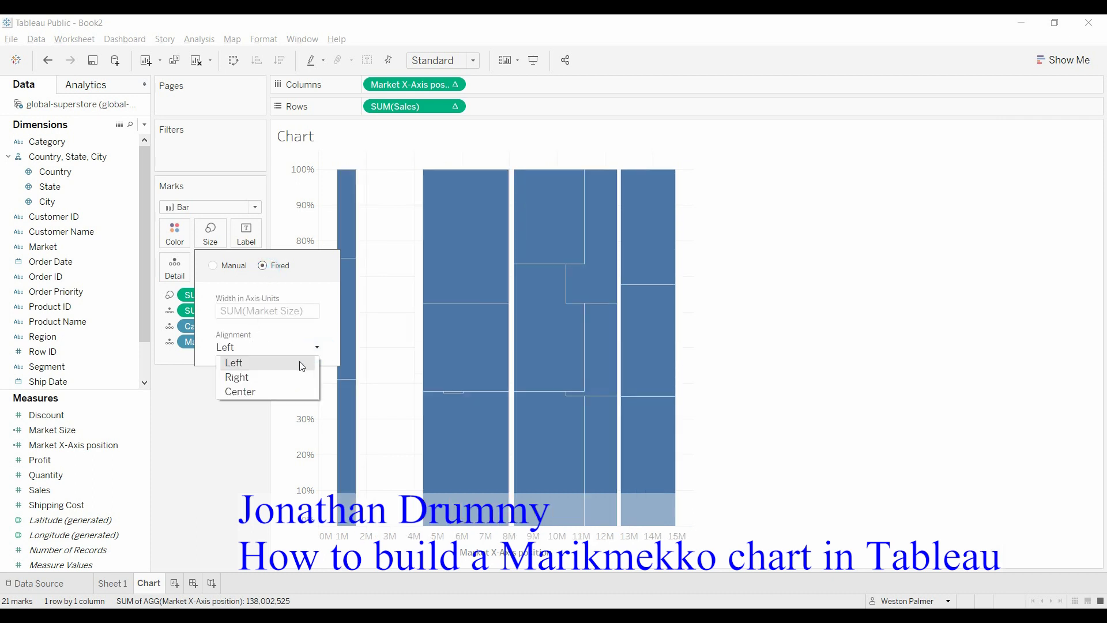
click(292, 376)
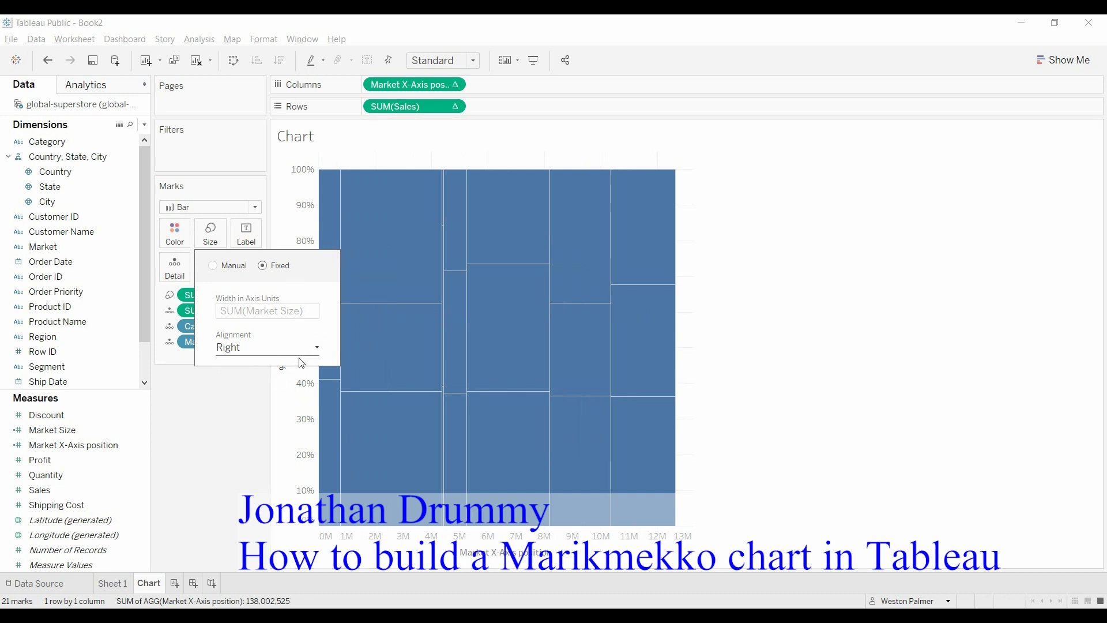
mouse_move(341, 397)
click(237, 406)
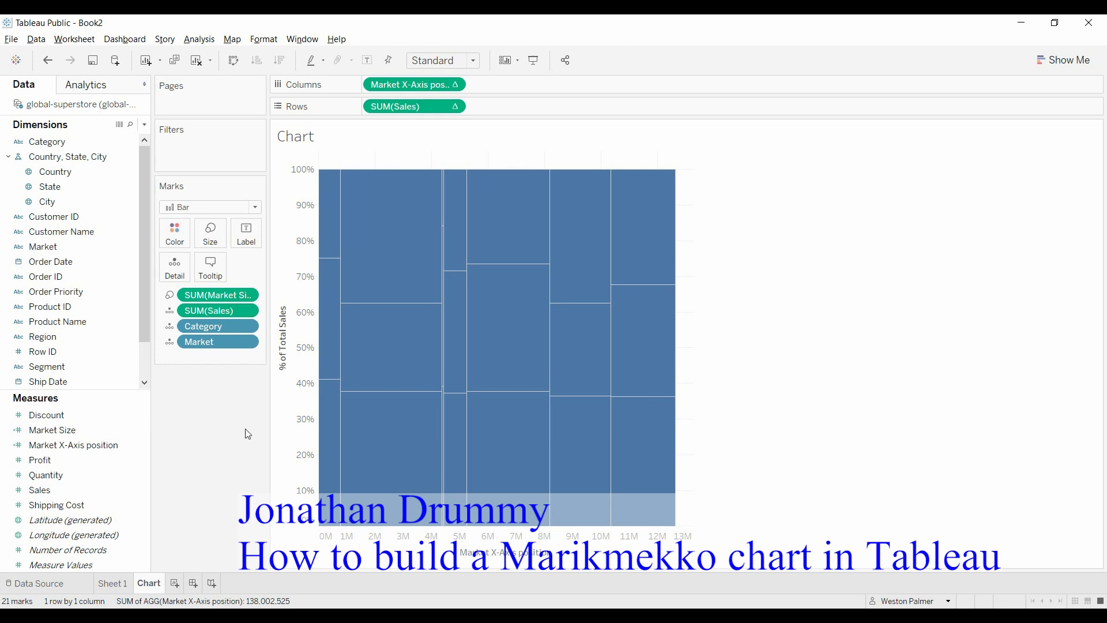
Step: Change Market Size on the Marks card from a sum to an attribute and color the bars by Category
click(247, 297)
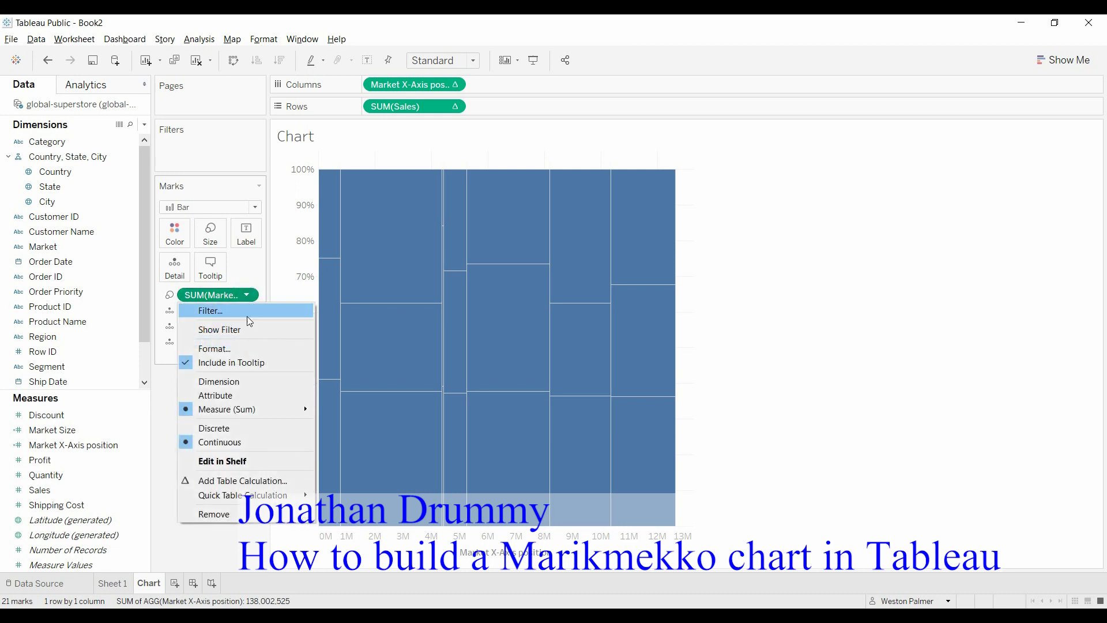
click(241, 396)
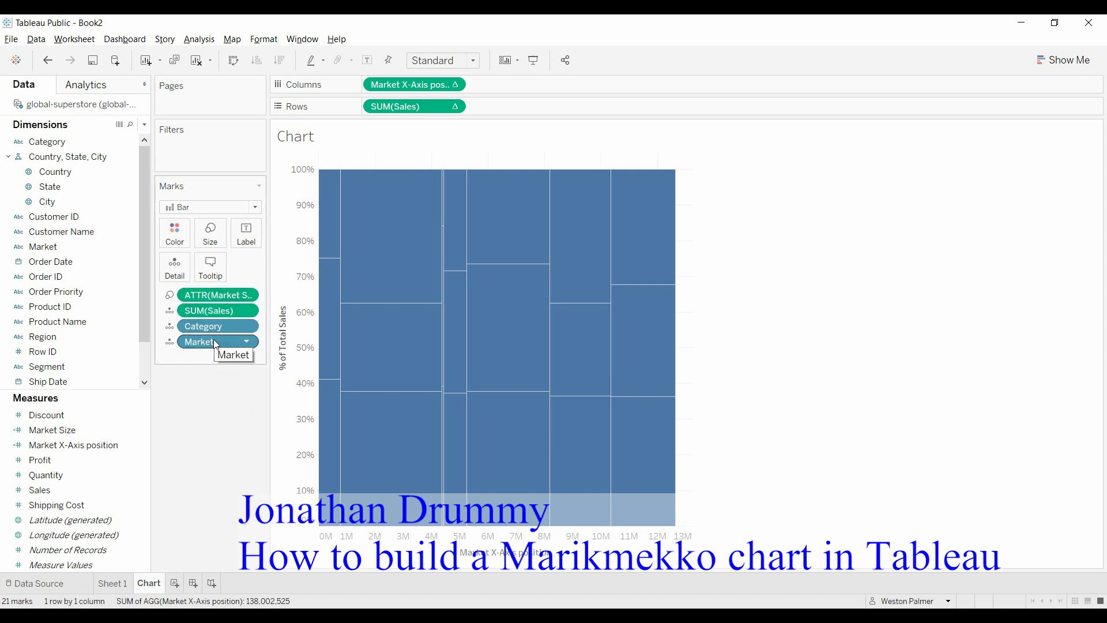
drag(216, 332, 180, 244)
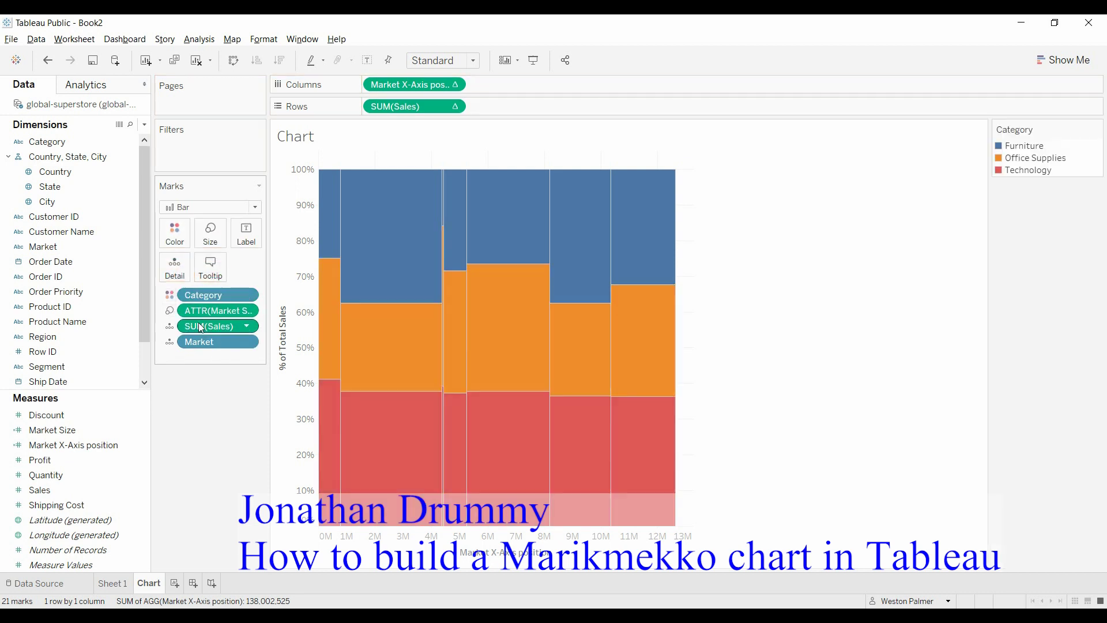